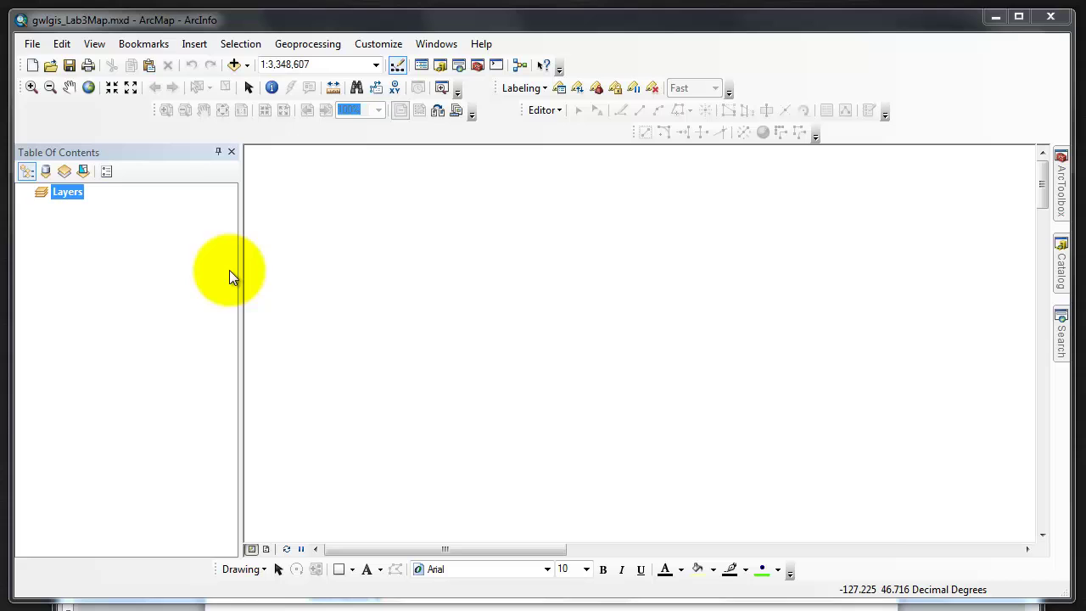
Step: Add the NLCD2006_IMP_N45W120_v1.tif raster from the RAW_Data_L3 folder to the map
{"action": "left_click", "coordinate": [230, 63]}
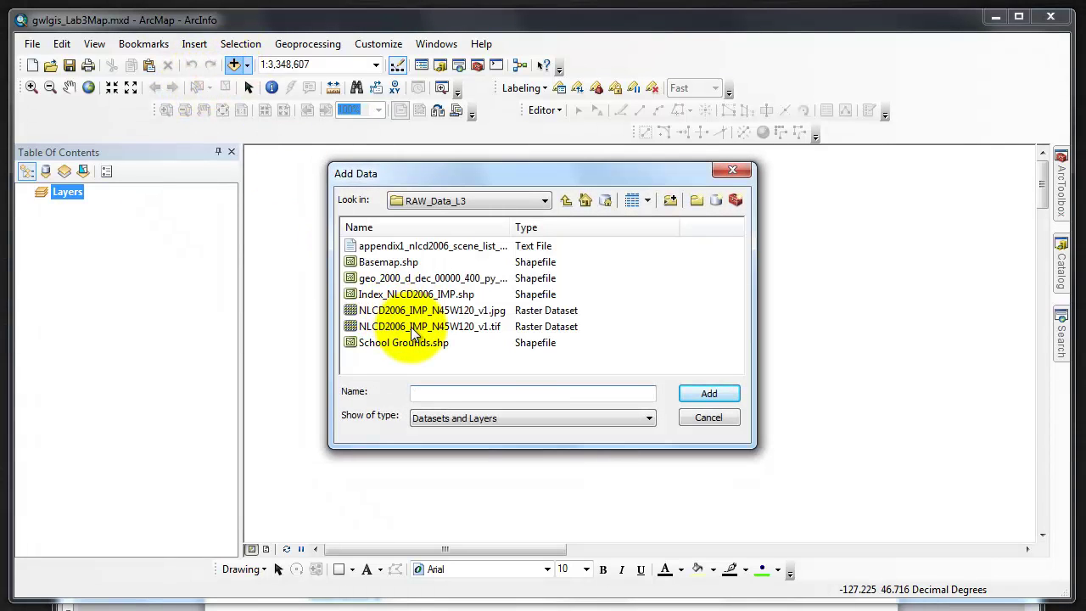
{"action": "left_click", "coordinate": [411, 326]}
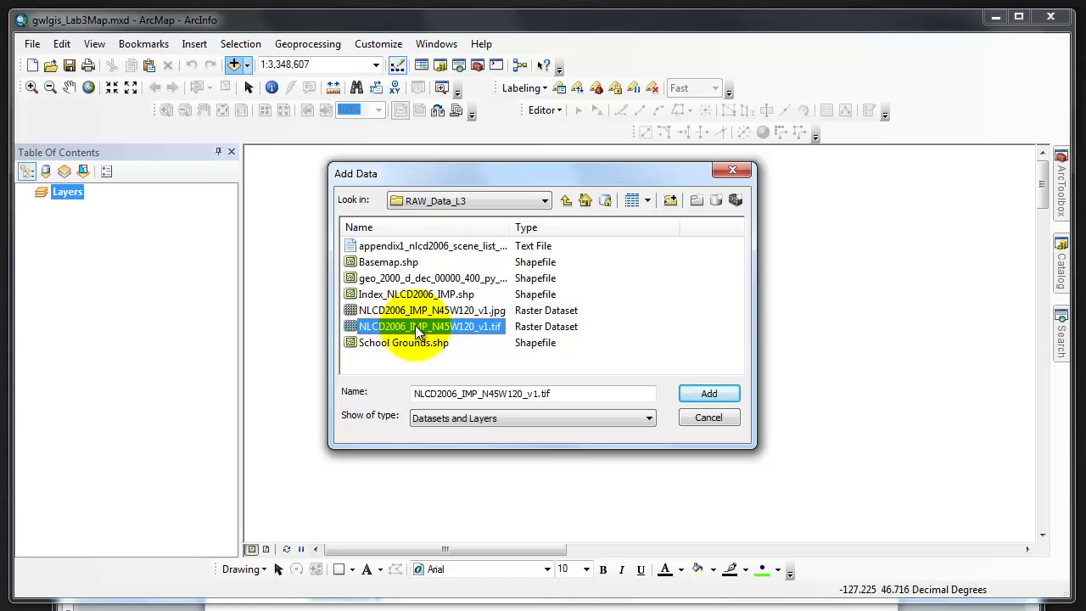
{"action": "left_click", "coordinate": [714, 392]}
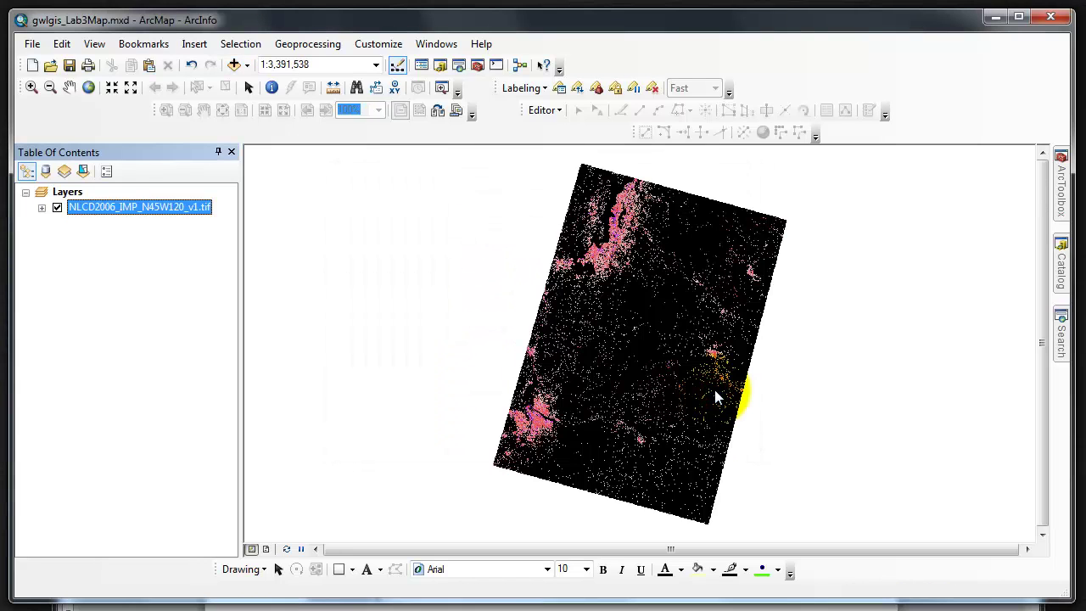
Step: Start exporting the NLCD layer's data in GRID format, naming the output NLCD_GRID
{"action": "right_click", "coordinate": [121, 208]}
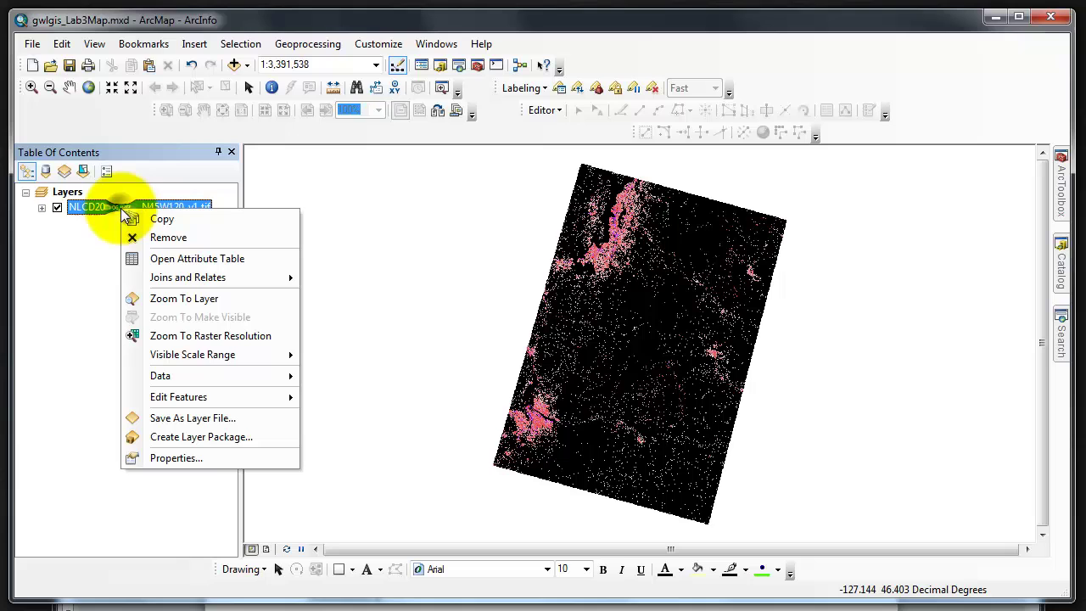
{"action": "mouse_move", "coordinate": [189, 378]}
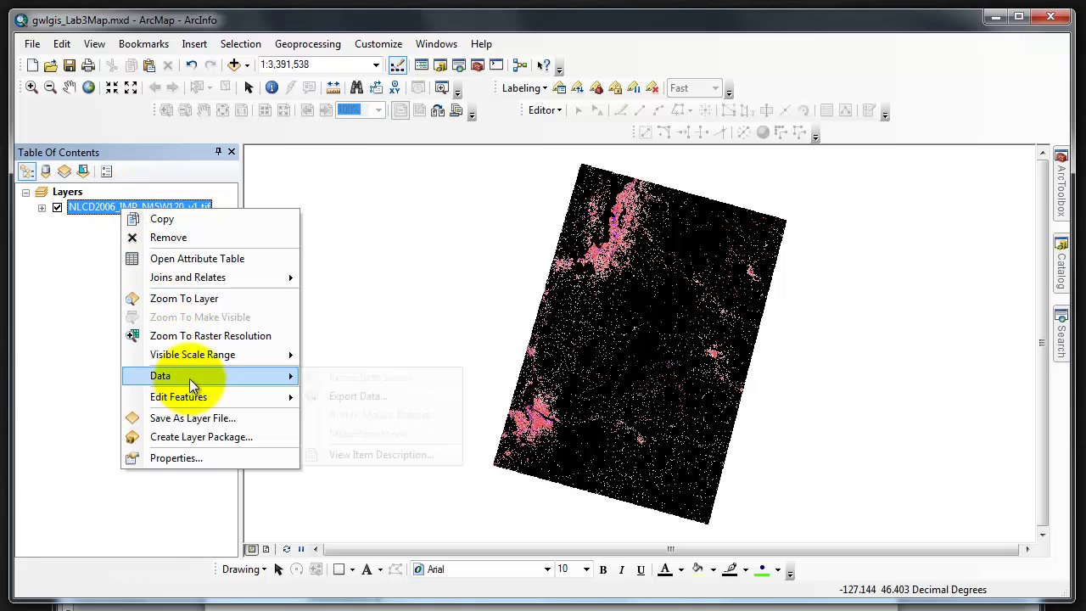
{"action": "left_click", "coordinate": [365, 394]}
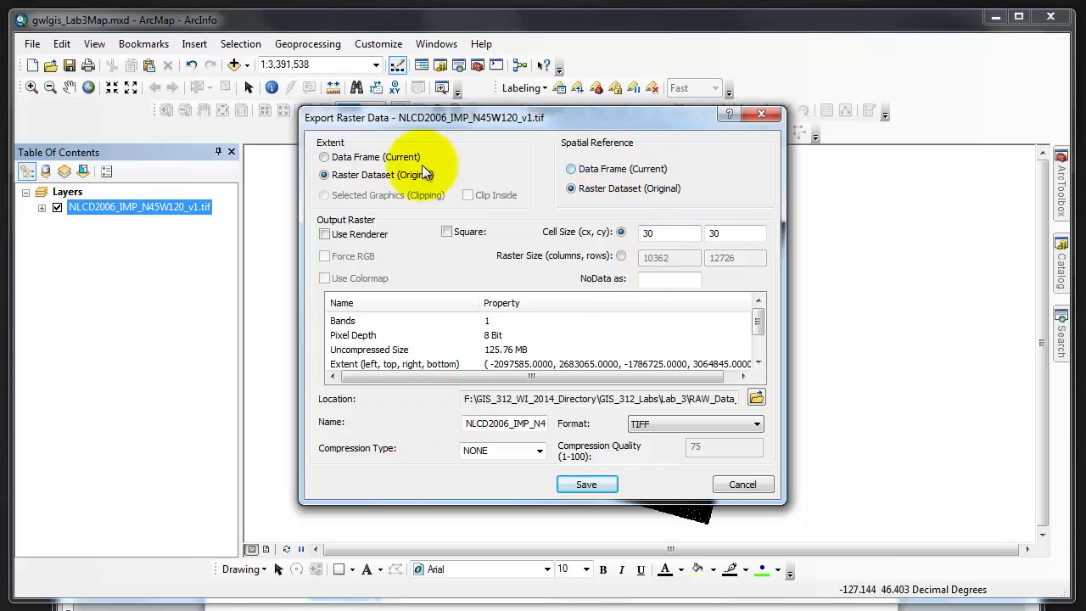
{"action": "left_click", "coordinate": [742, 425]}
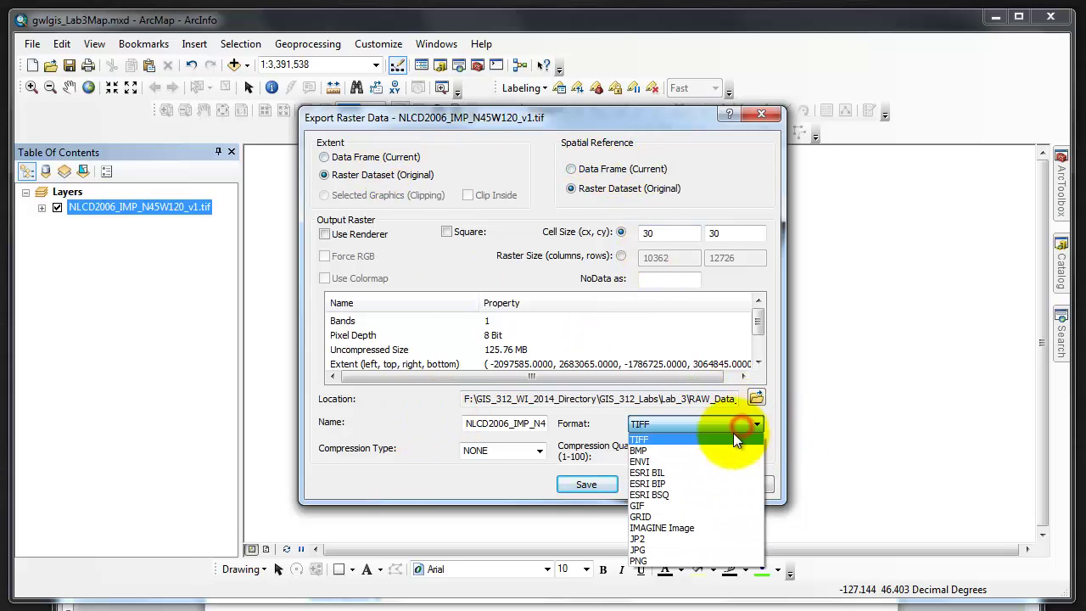
{"action": "left_click", "coordinate": [694, 515]}
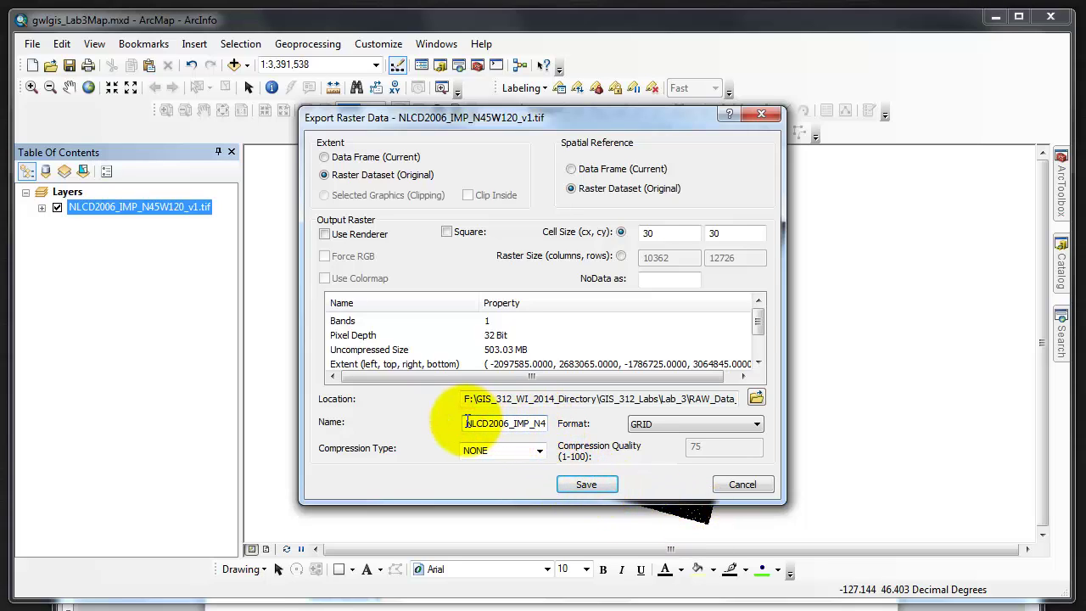
{"action": "left_click_drag", "start_coordinate": [467, 421], "coordinate": [611, 426]}
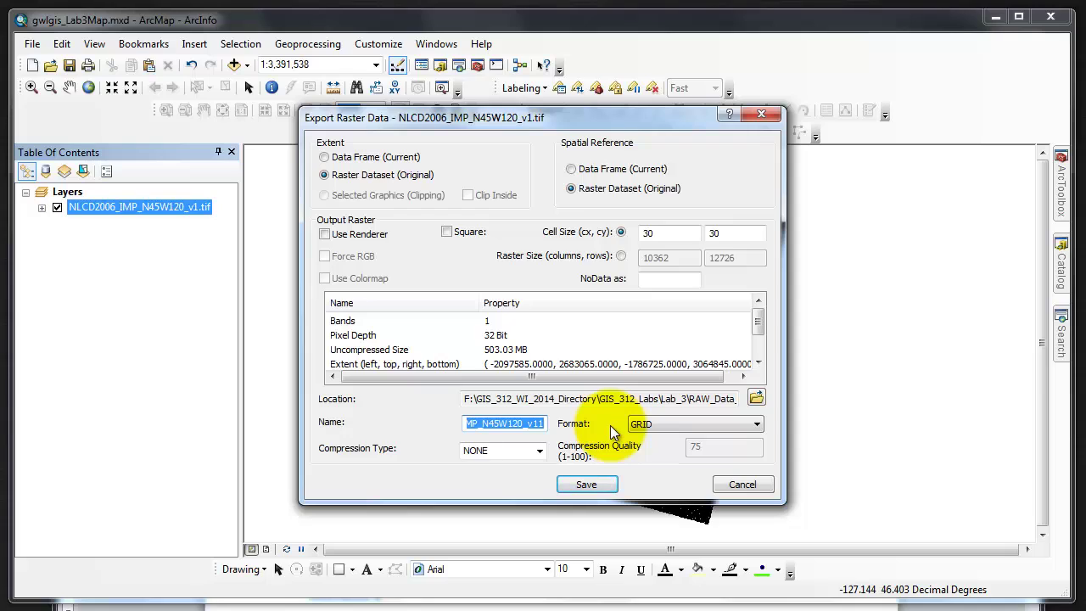
{"action": "type", "text": "NLC"}
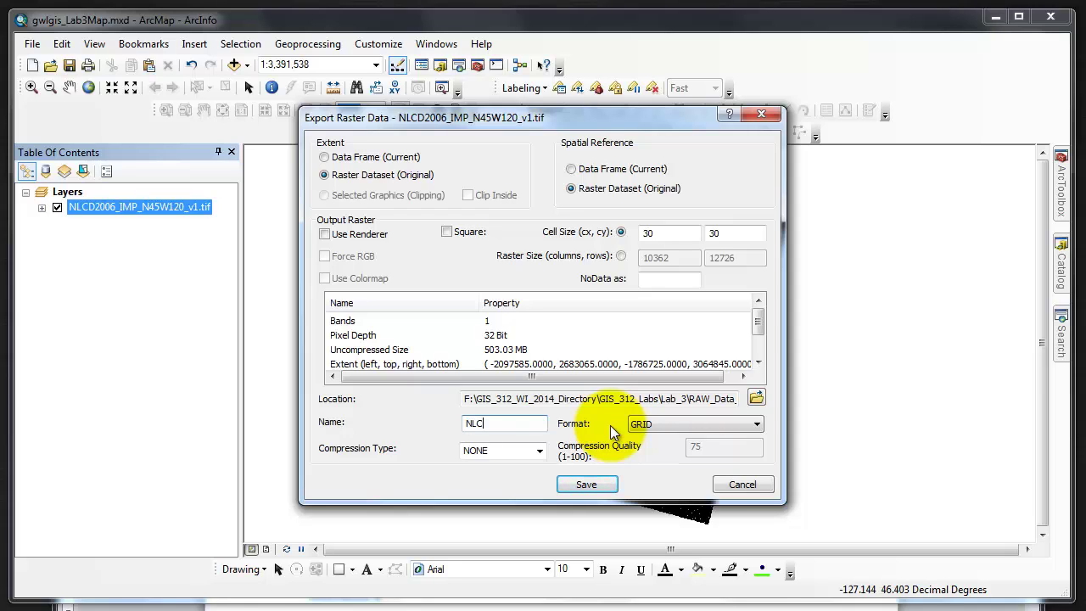
{"action": "type", "text": "D_GRID"}
Step: Set the export's output location to the Lab_3\RAW_Data_L3 folder
{"action": "left_click", "coordinate": [756, 399]}
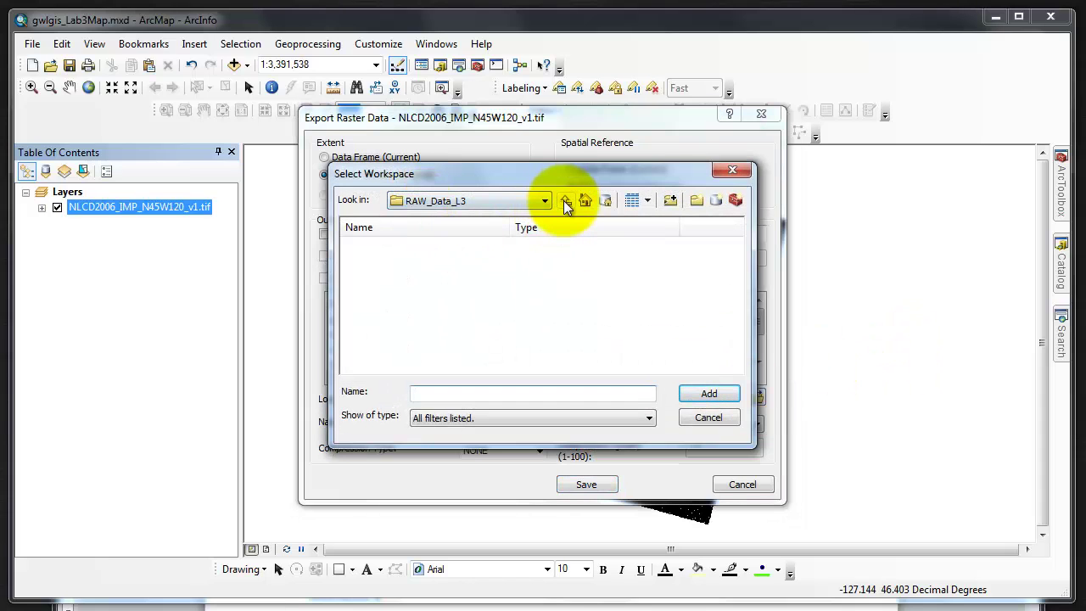
{"action": "left_click", "coordinate": [564, 201]}
{"action": "left_click", "coordinate": [367, 263]}
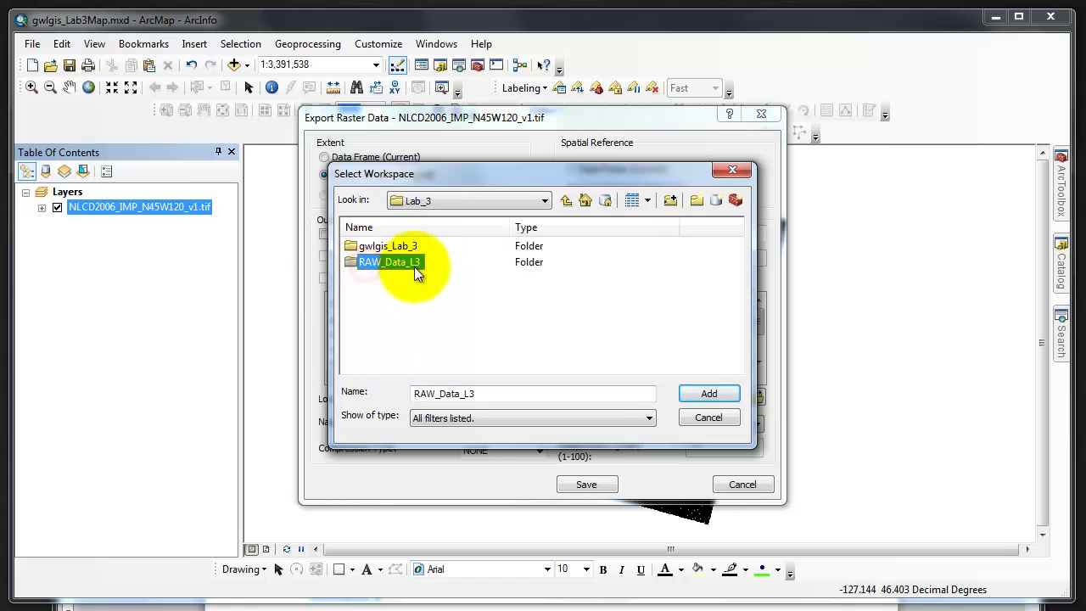
{"action": "left_click", "coordinate": [382, 262]}
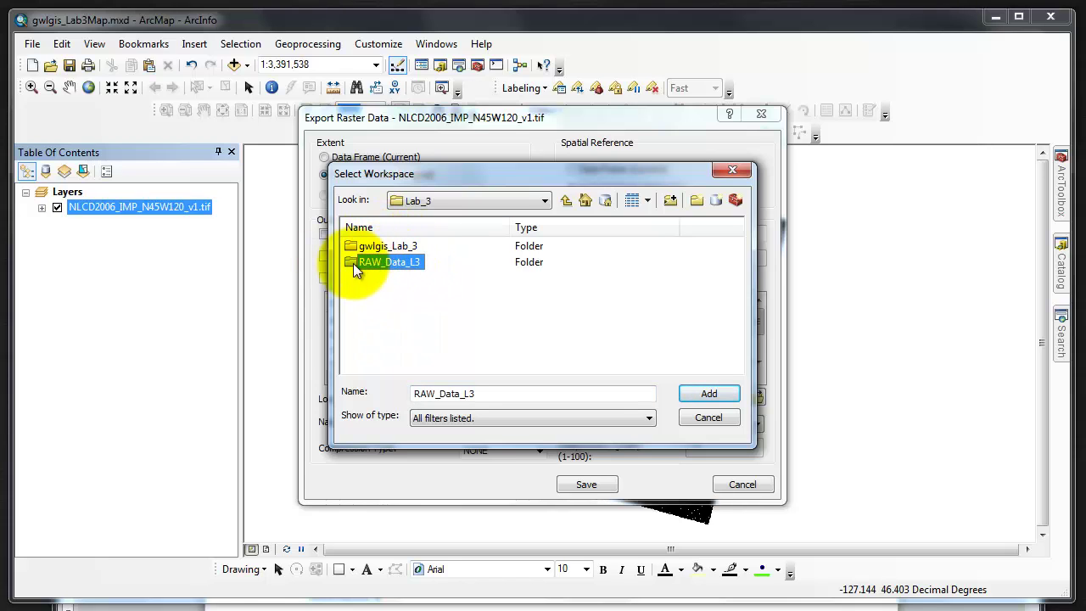
{"action": "left_click", "coordinate": [708, 394]}
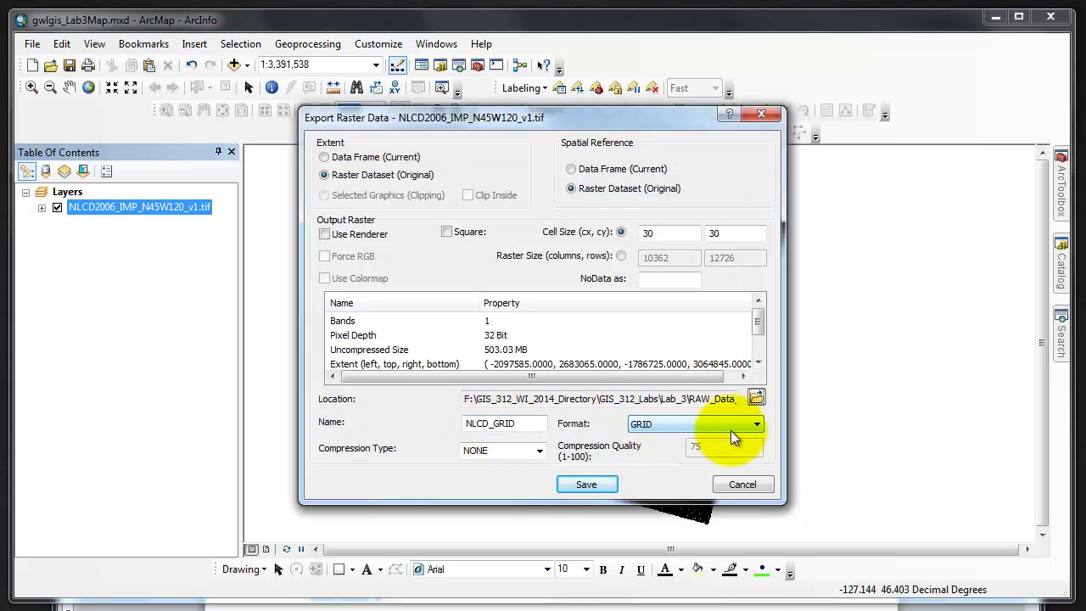
Step: Save the NLCD_GRID export and accept adding the exported raster to the map
{"action": "left_click", "coordinate": [586, 483]}
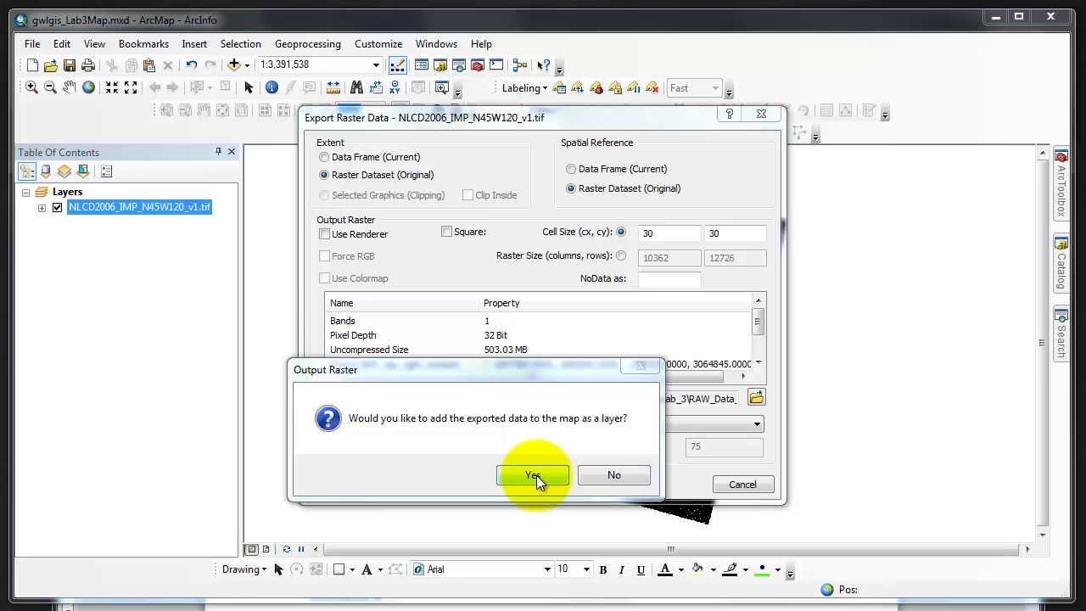
{"action": "left_click_drag", "start_coordinate": [507, 370], "coordinate": [527, 308]}
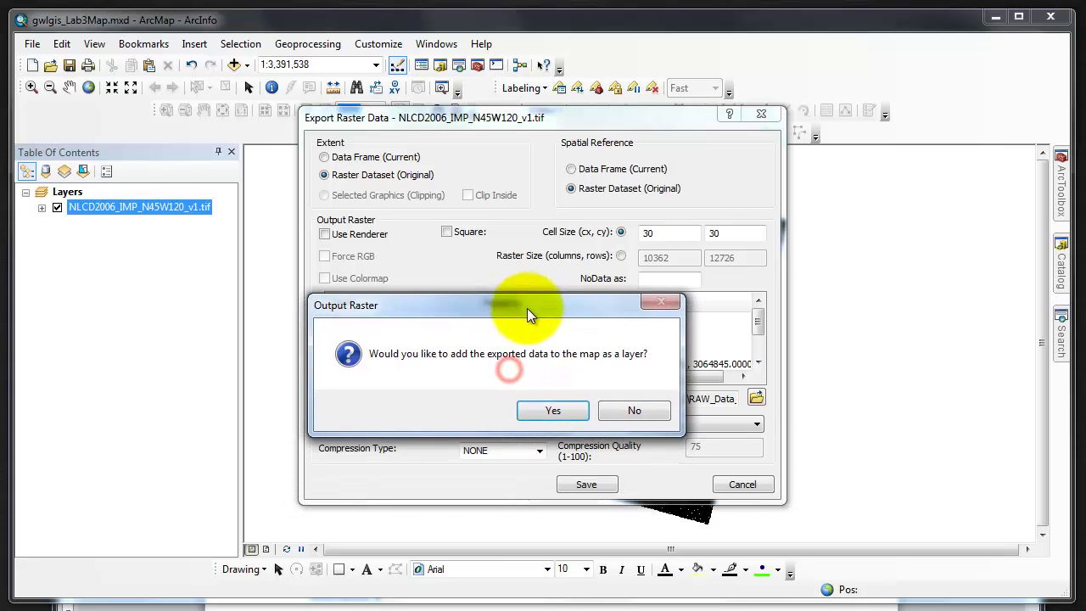
{"action": "left_click", "coordinate": [563, 414]}
{"action": "left_click", "coordinate": [407, 484]}
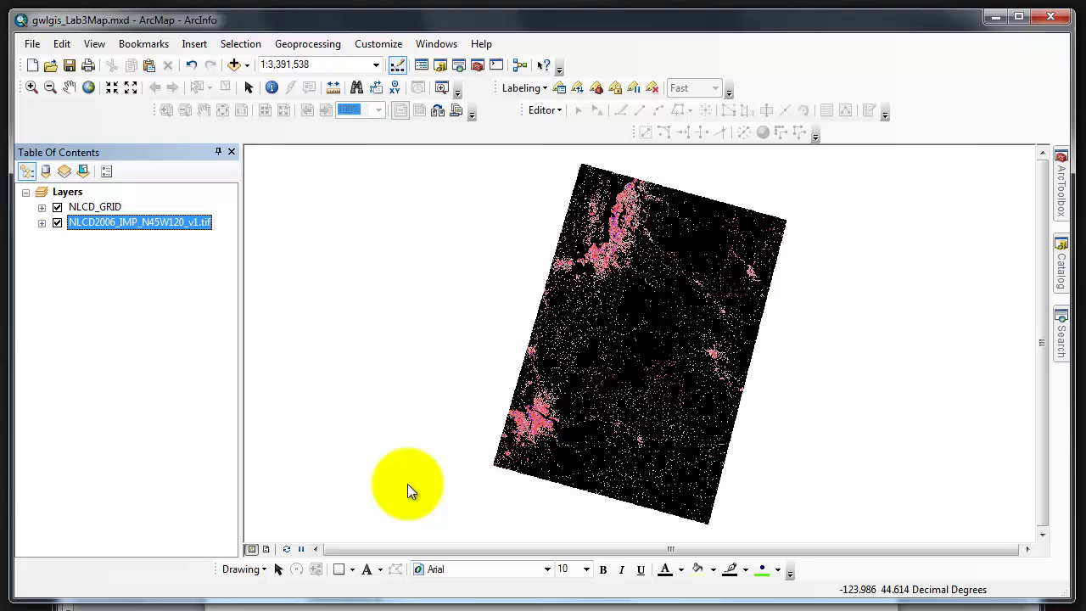
Step: Open Project Raster from ArcToolbox's Data Management > Projections and Transformations > Raster tools
{"action": "left_click", "coordinate": [952, 292]}
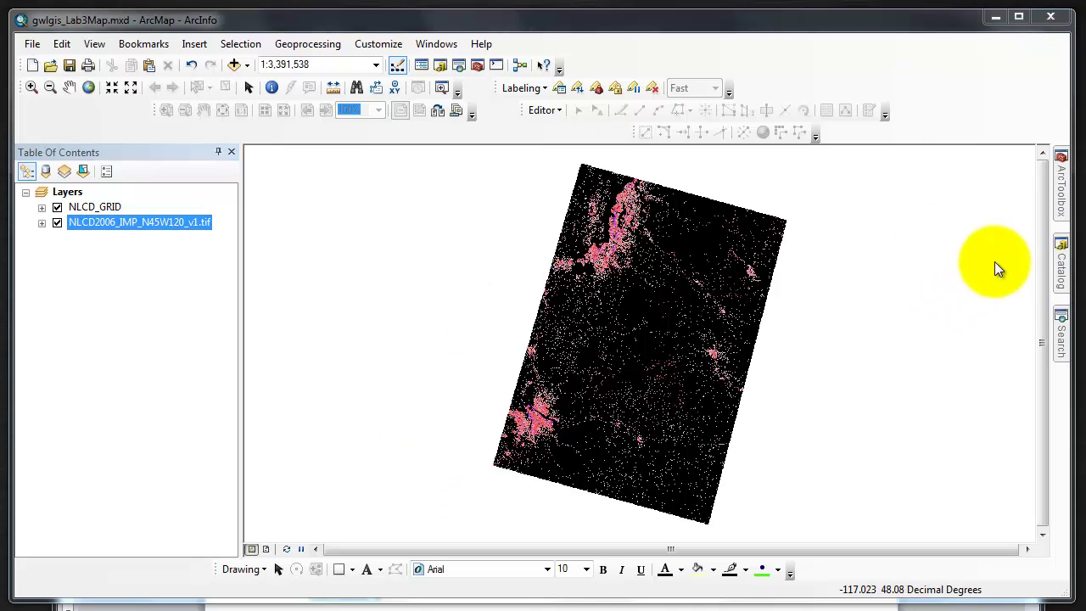
{"action": "left_click", "coordinate": [1061, 189]}
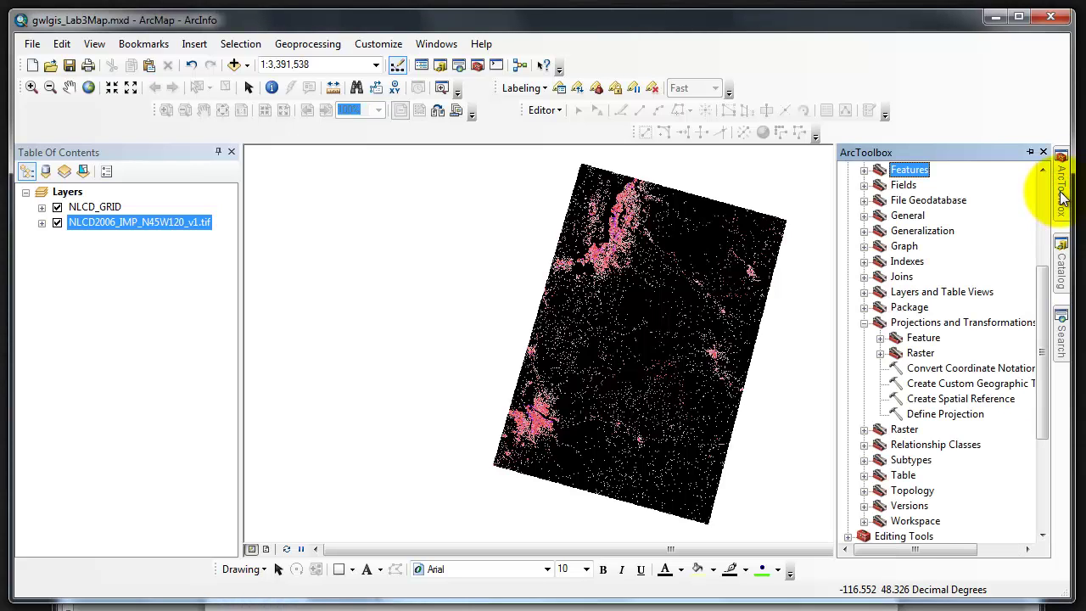
{"action": "left_click", "coordinate": [879, 352]}
{"action": "double_click", "coordinate": [931, 398]}
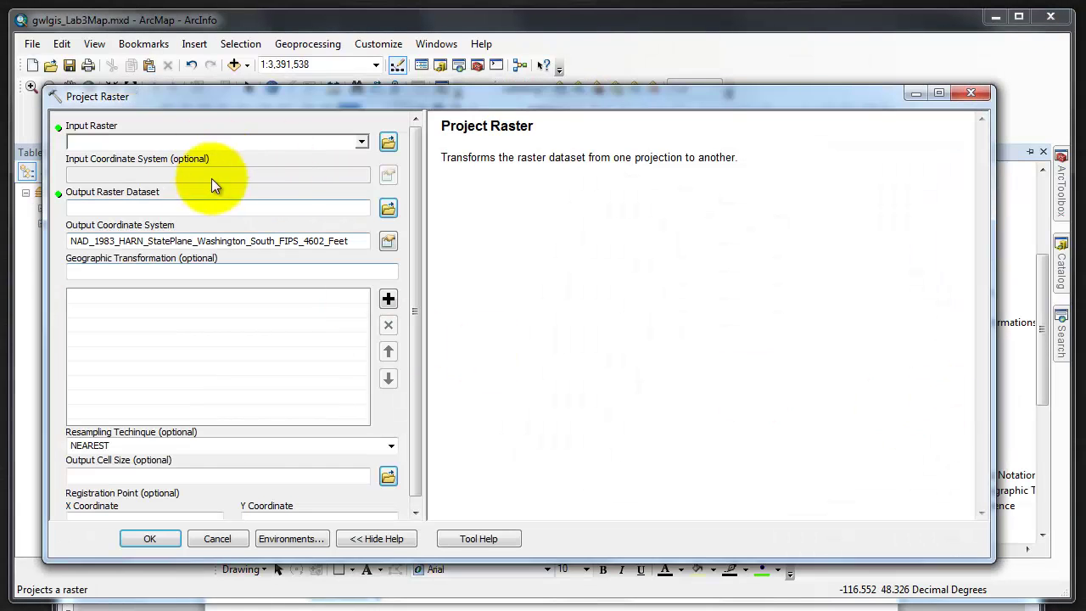
Step: Pick NLCD_GRID as input, which fills in Washington South FIPS 4602 Feet output and 98.425 cell size
{"action": "left_click", "coordinate": [363, 142]}
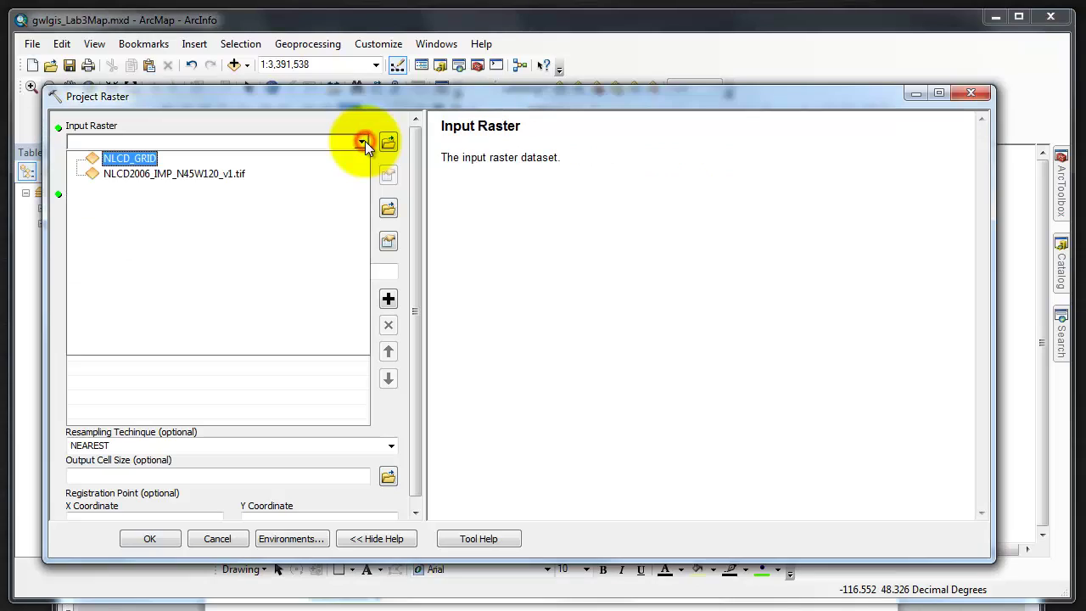
{"action": "left_click", "coordinate": [135, 164]}
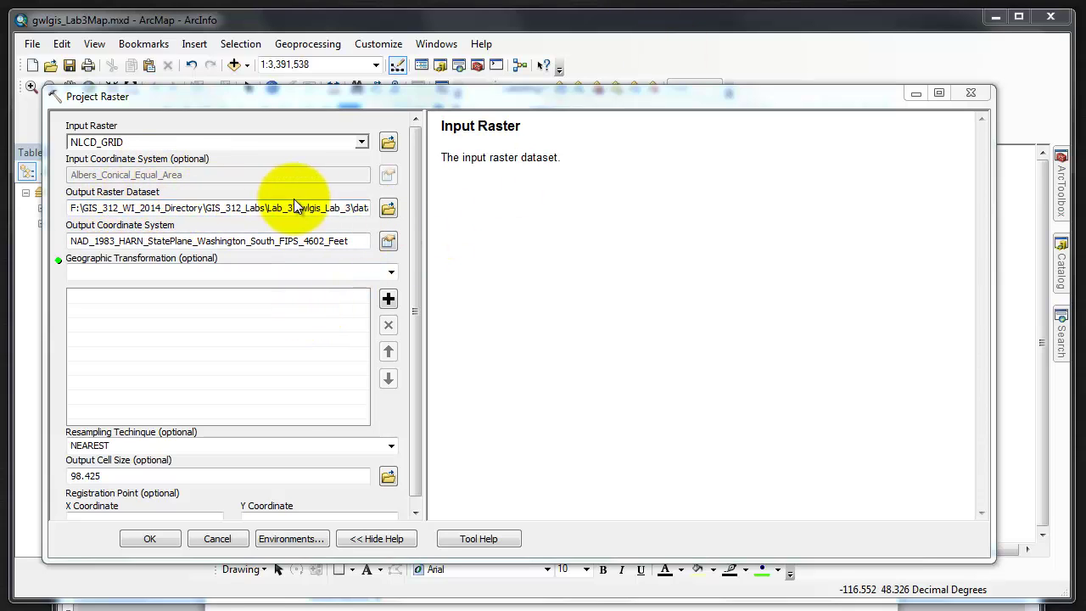
Step: Set the output raster to PierceImpervious_Projected inside data_L3's Lab3Geodatabase.gdb
{"action": "left_click", "coordinate": [387, 208]}
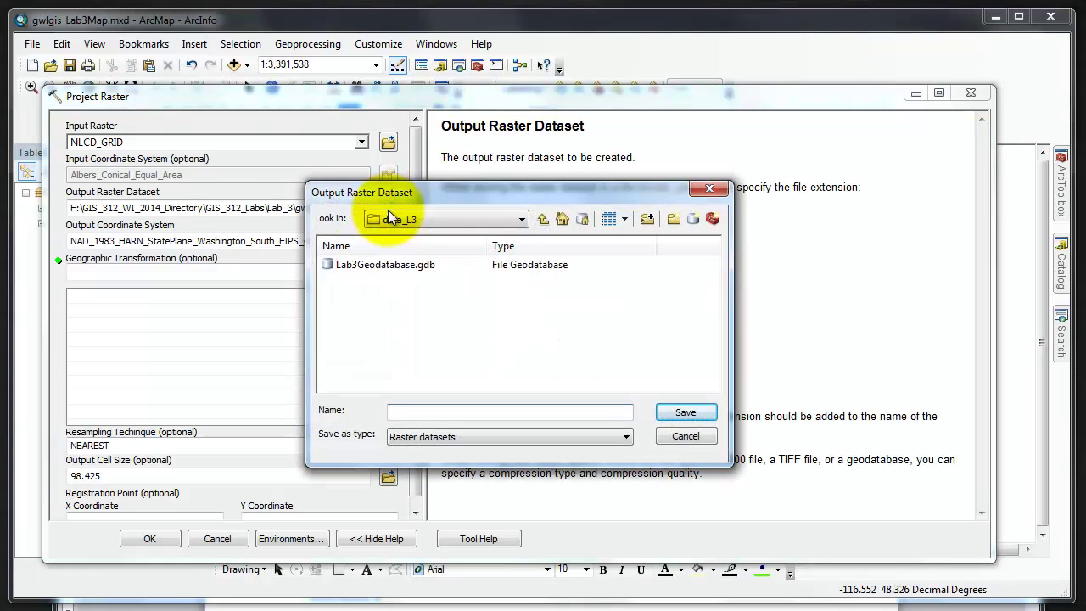
{"action": "double_click", "coordinate": [374, 263]}
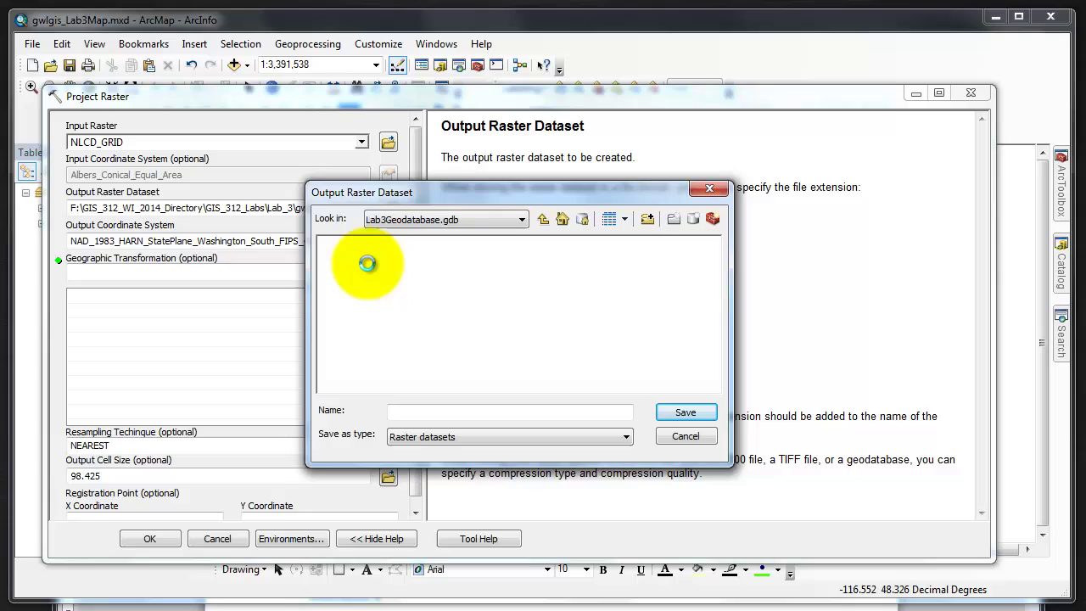
{"action": "left_click", "coordinate": [544, 219]}
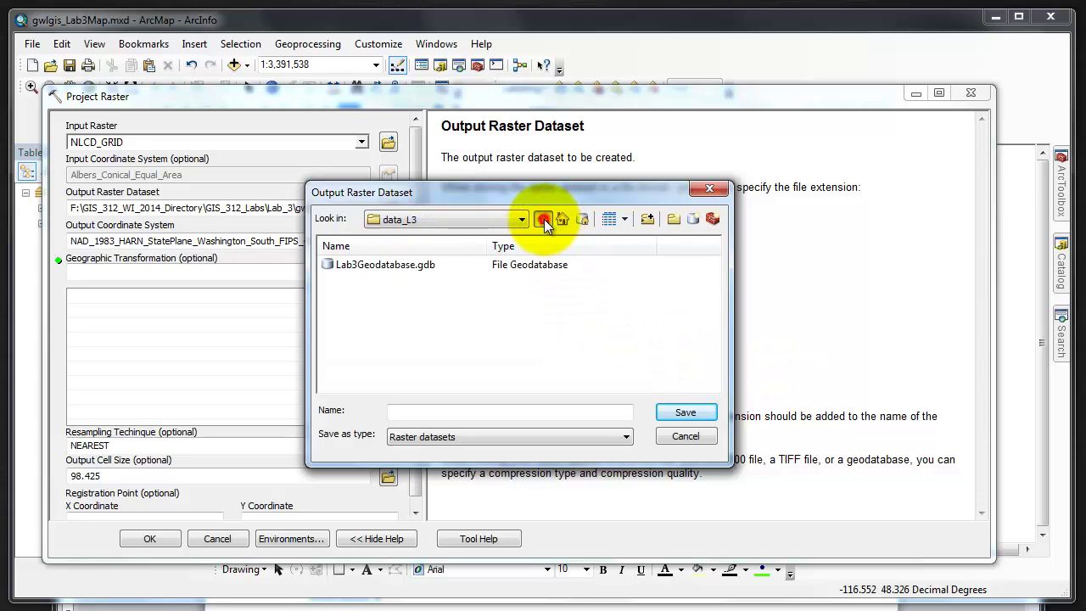
{"action": "left_click", "coordinate": [391, 266]}
{"action": "left_click", "coordinate": [683, 411]}
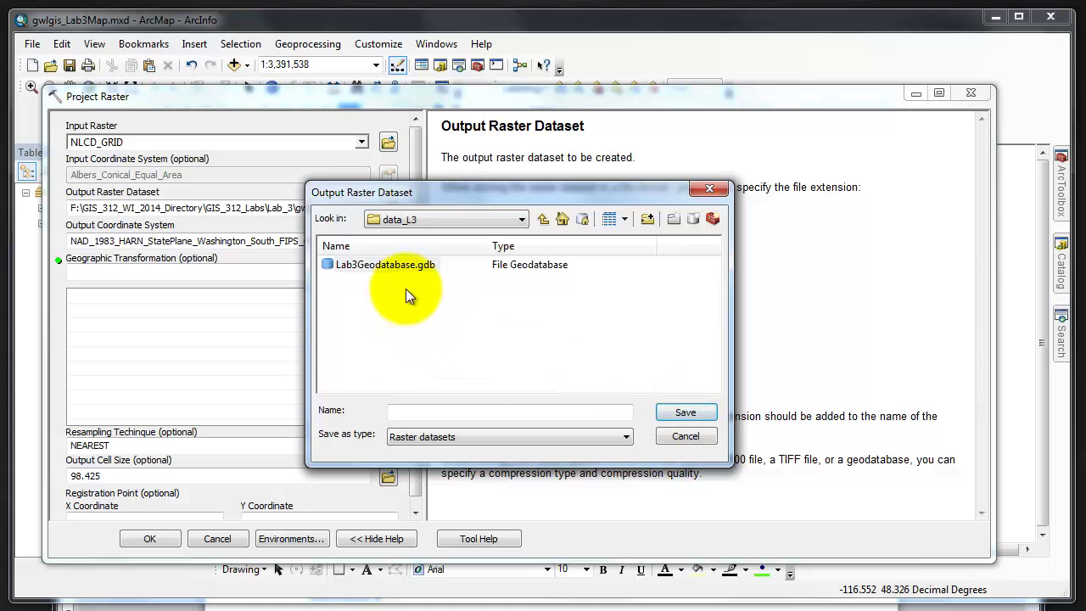
{"action": "double_click", "coordinate": [390, 265]}
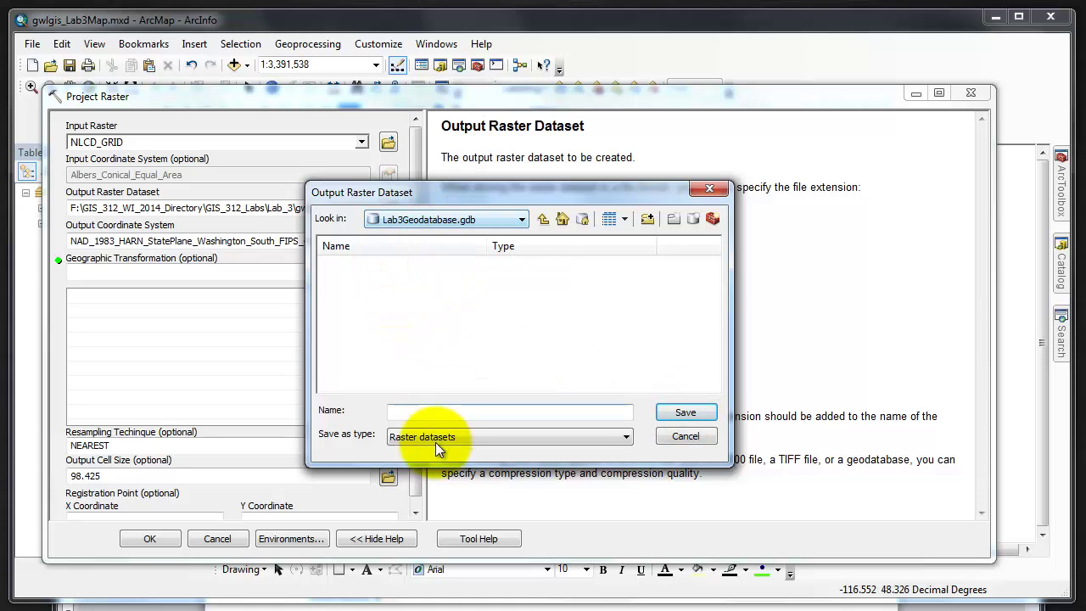
{"action": "left_click", "coordinate": [433, 411]}
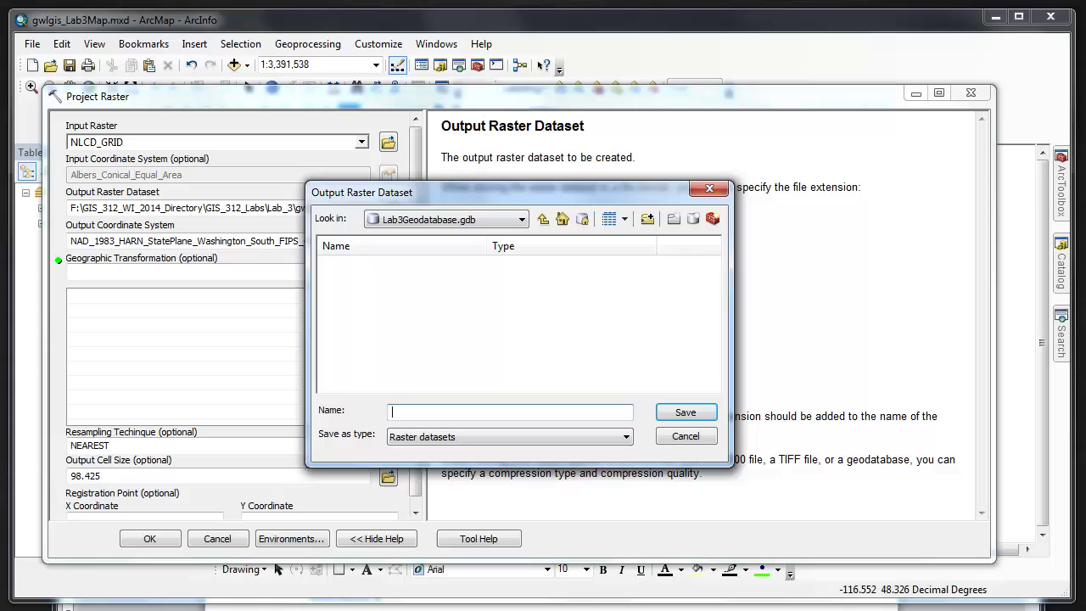
{"action": "type", "text": "PierceImpervious_Projected"}
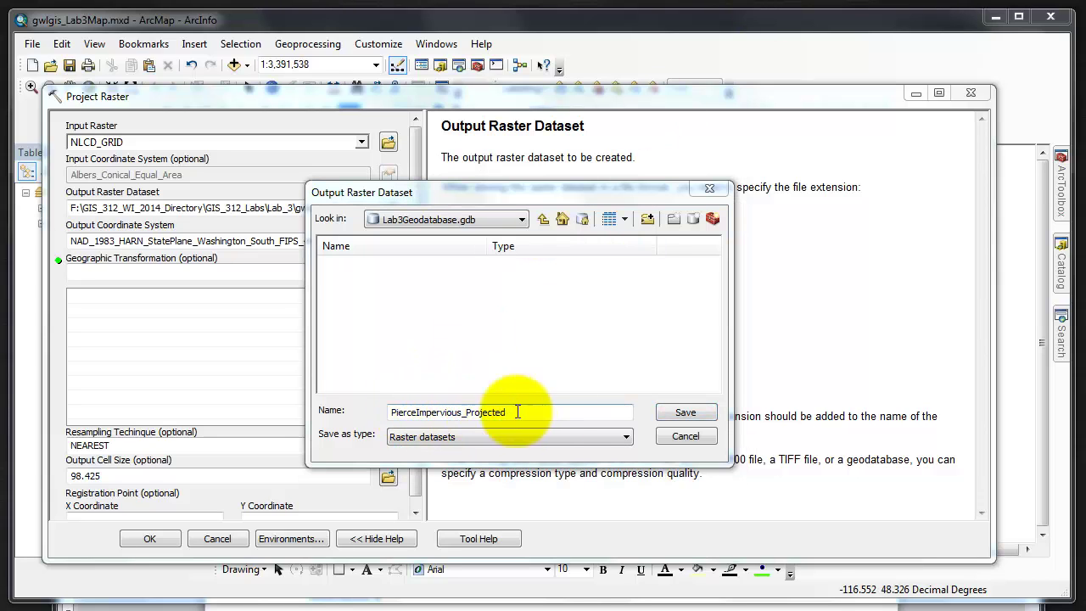
{"action": "left_click", "coordinate": [686, 412]}
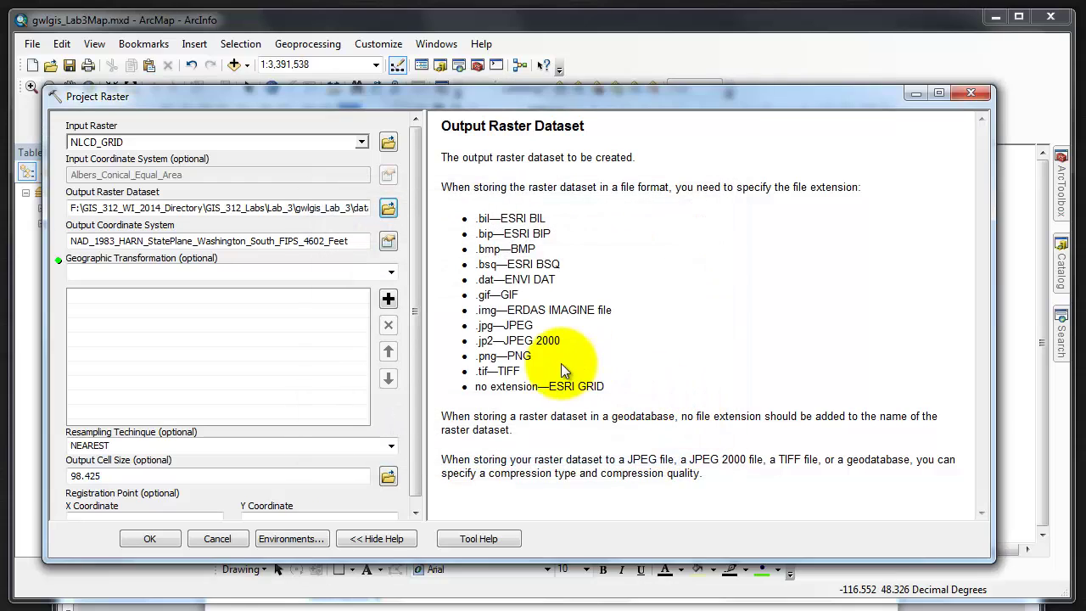
Step: Choose NAD_1983_To_HARN_WA_OR from the Geographic Transformation list
{"action": "left_click", "coordinate": [390, 272]}
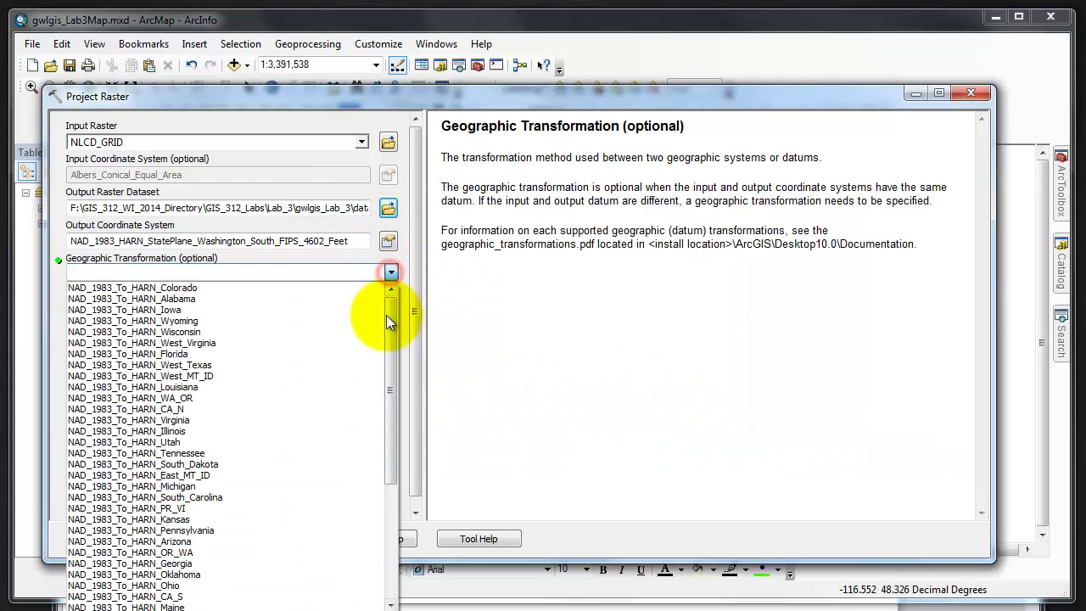
{"action": "left_click_drag", "start_coordinate": [388, 322], "coordinate": [374, 550]}
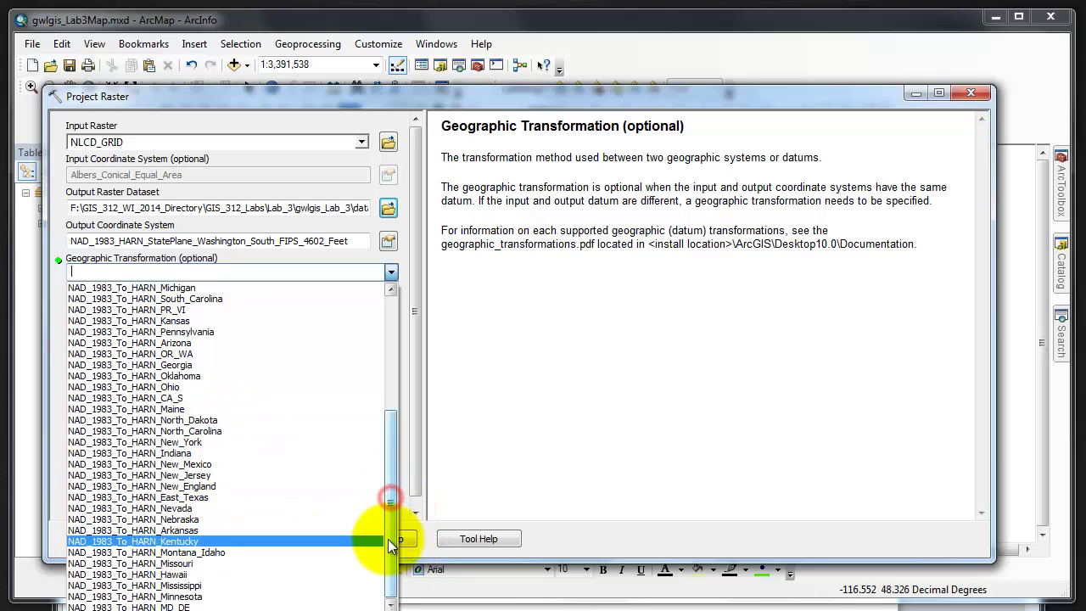
{"action": "left_click_drag", "start_coordinate": [389, 539], "coordinate": [390, 438]}
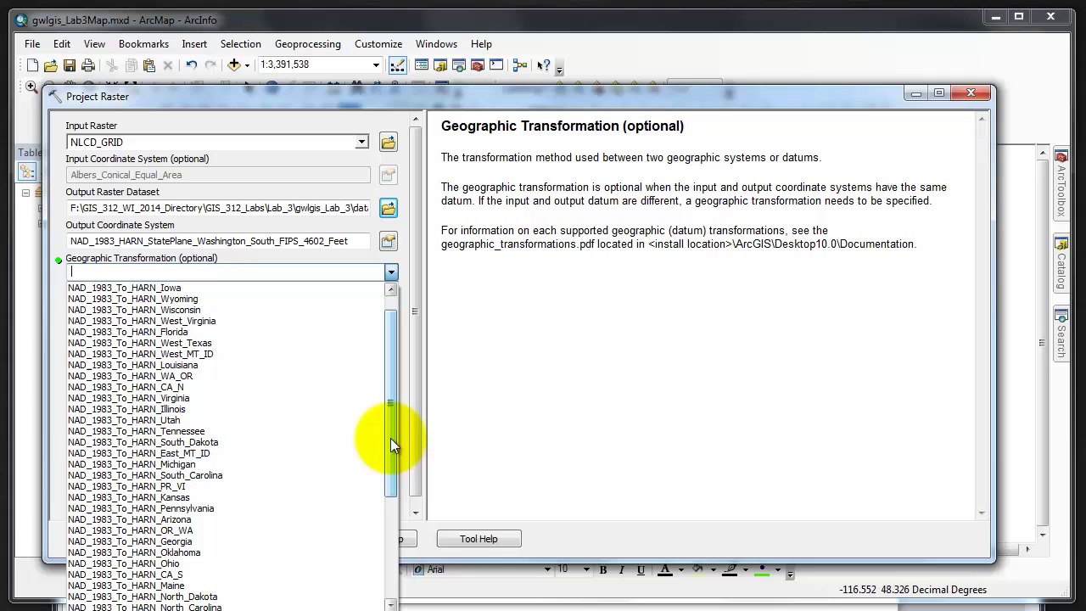
{"action": "left_click", "coordinate": [189, 373]}
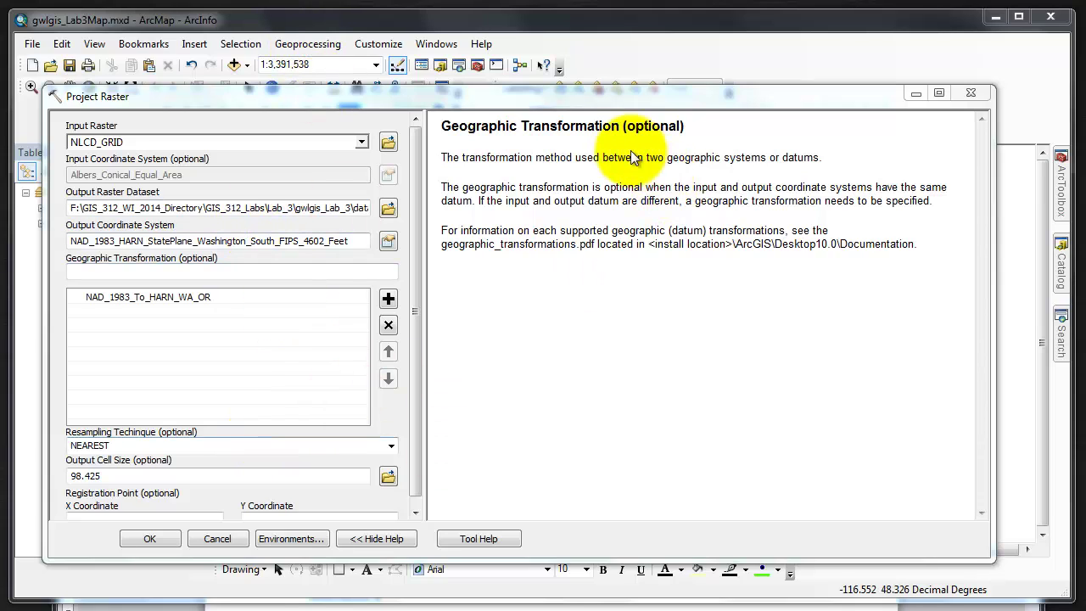
Step: Keep NEAREST resampling and run Project Raster to create PierceImpervious_Projected
{"action": "left_click", "coordinate": [258, 444]}
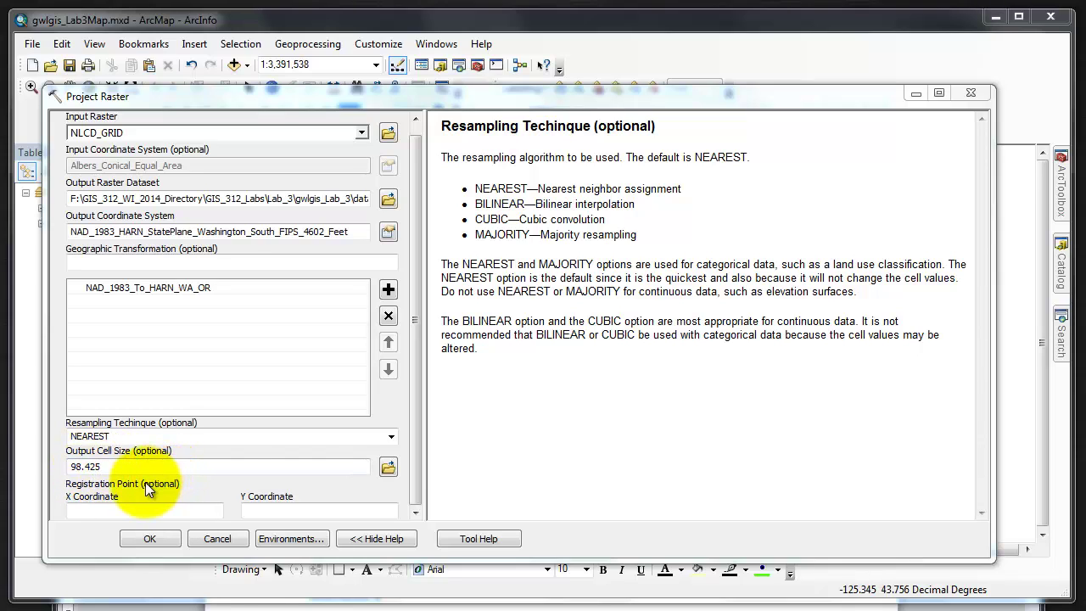
{"action": "left_click", "coordinate": [416, 407]}
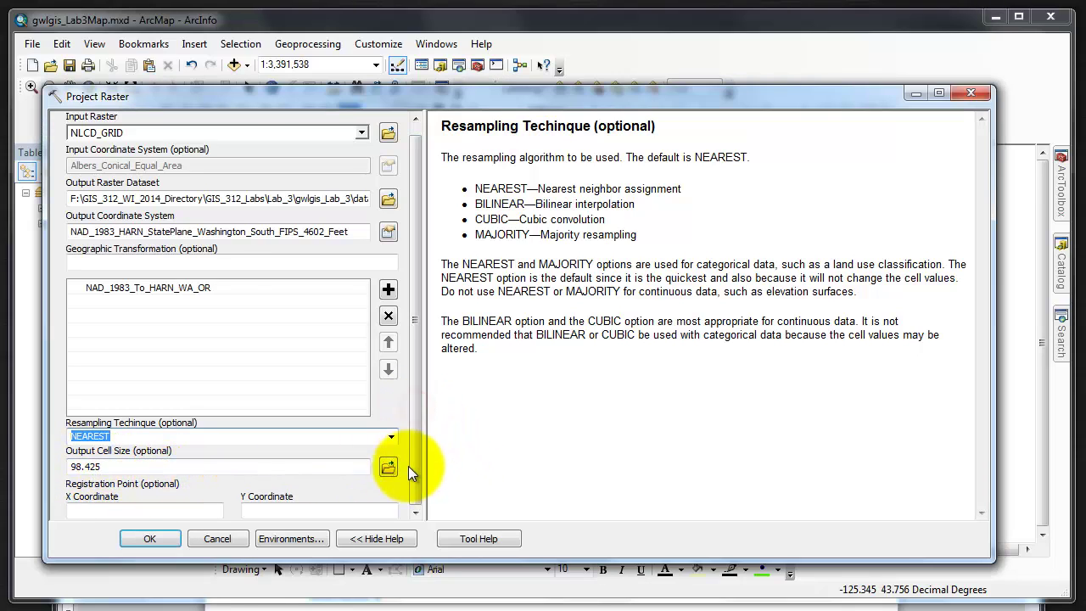
{"action": "left_click", "coordinate": [152, 538]}
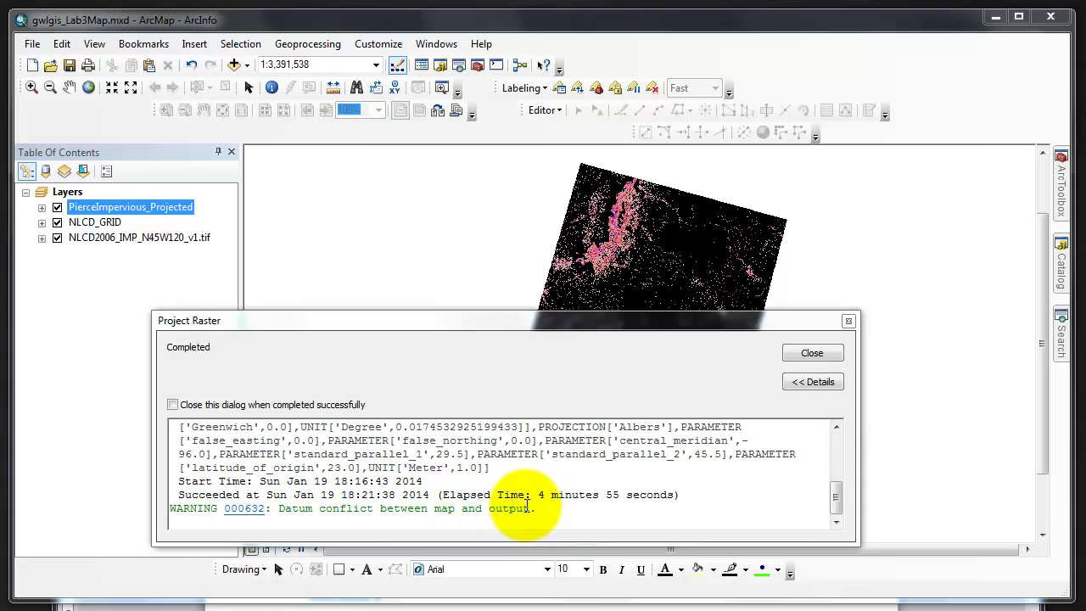
Step: Close the report and check PierceImpervious_Projected's source: Washington South FIPS 4602 Feet, 98.425 cells, Lab3Geodatabase.gdb
{"action": "left_click", "coordinate": [808, 353]}
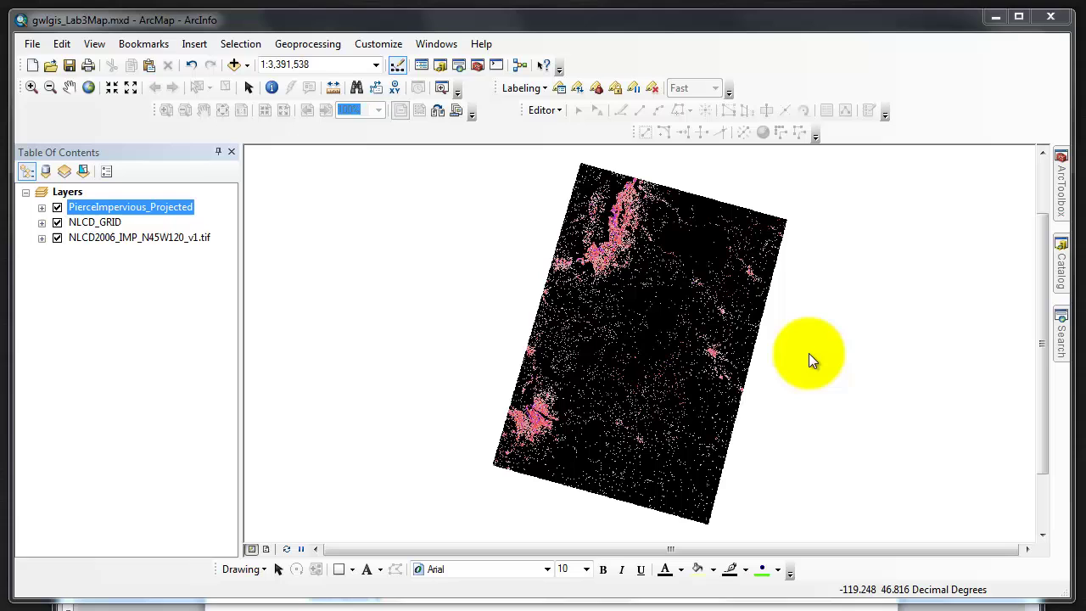
{"action": "right_click", "coordinate": [146, 212]}
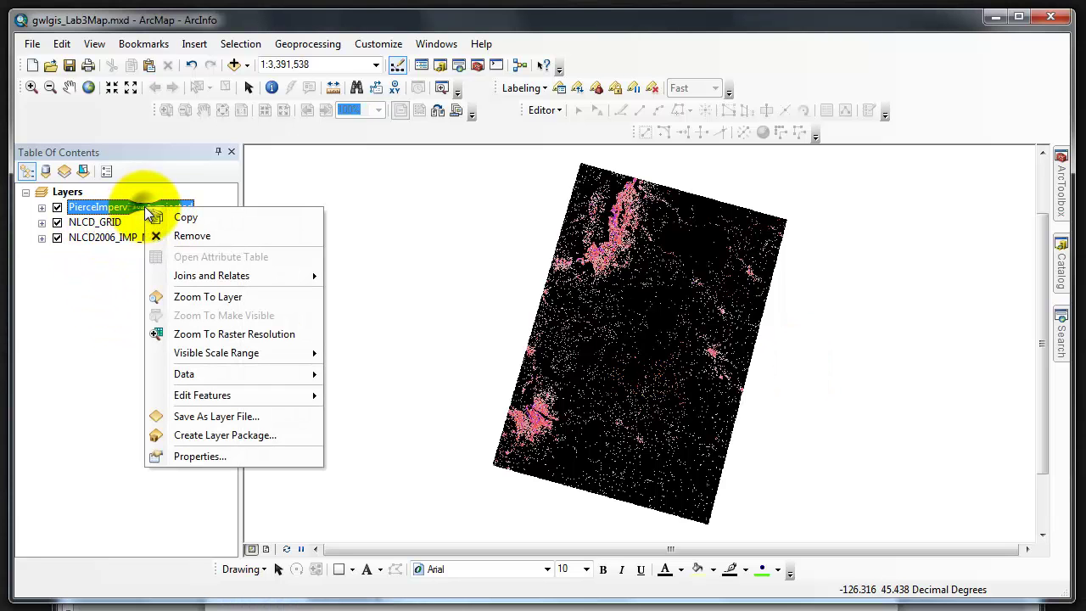
{"action": "left_click", "coordinate": [228, 457]}
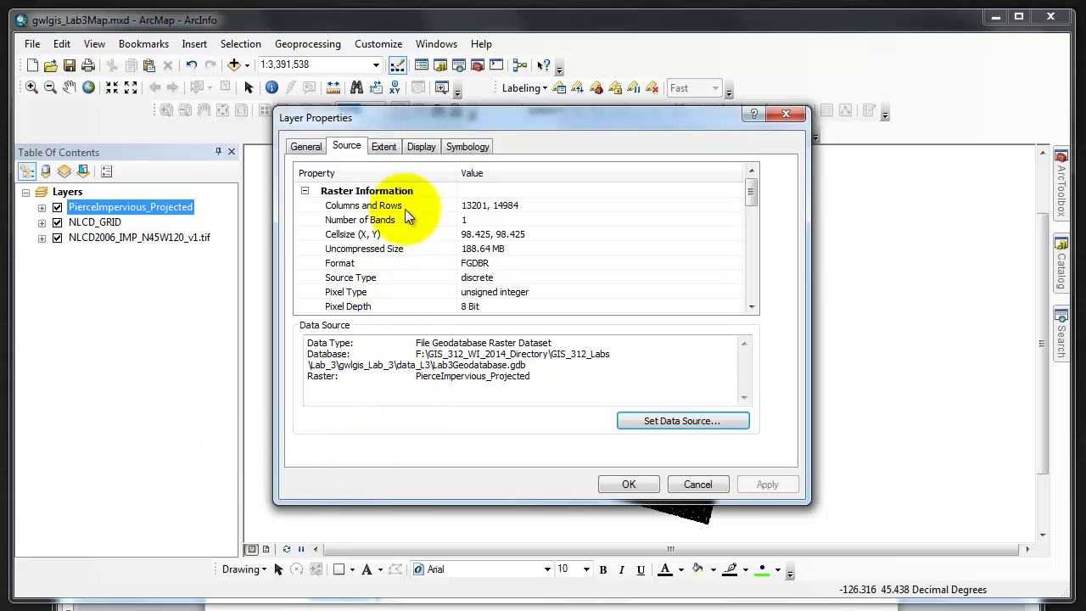
{"action": "left_click", "coordinate": [298, 147]}
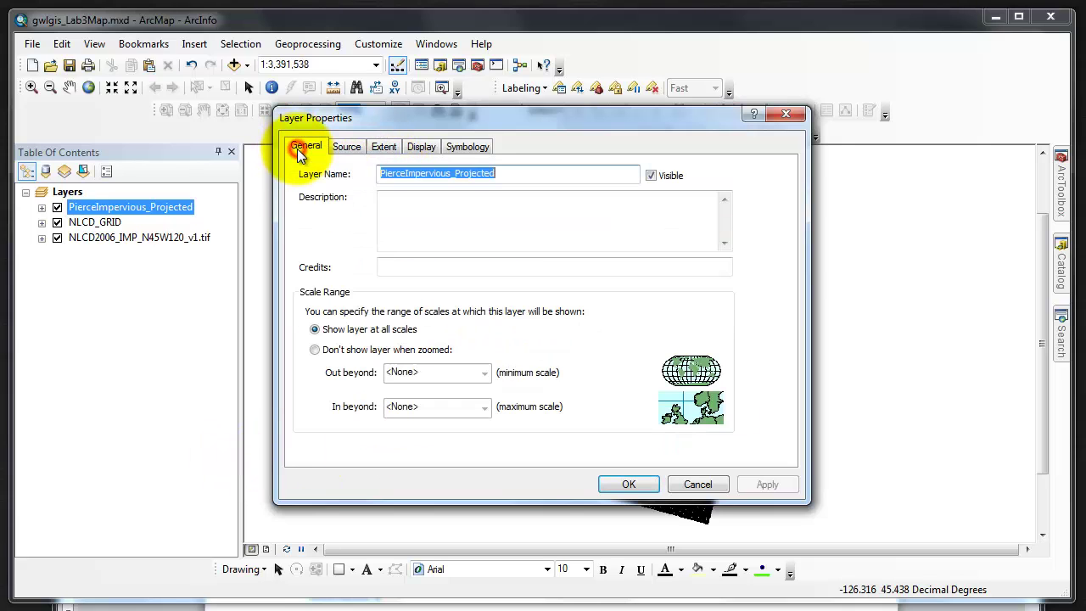
{"action": "left_click", "coordinate": [346, 147]}
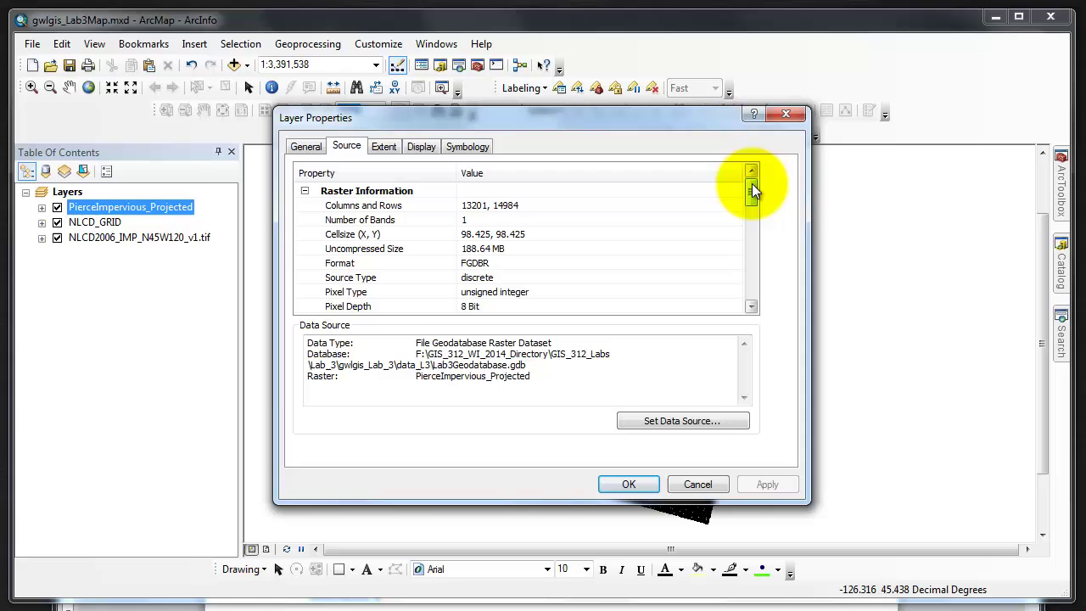
{"action": "left_click_drag", "start_coordinate": [752, 185], "coordinate": [755, 242]}
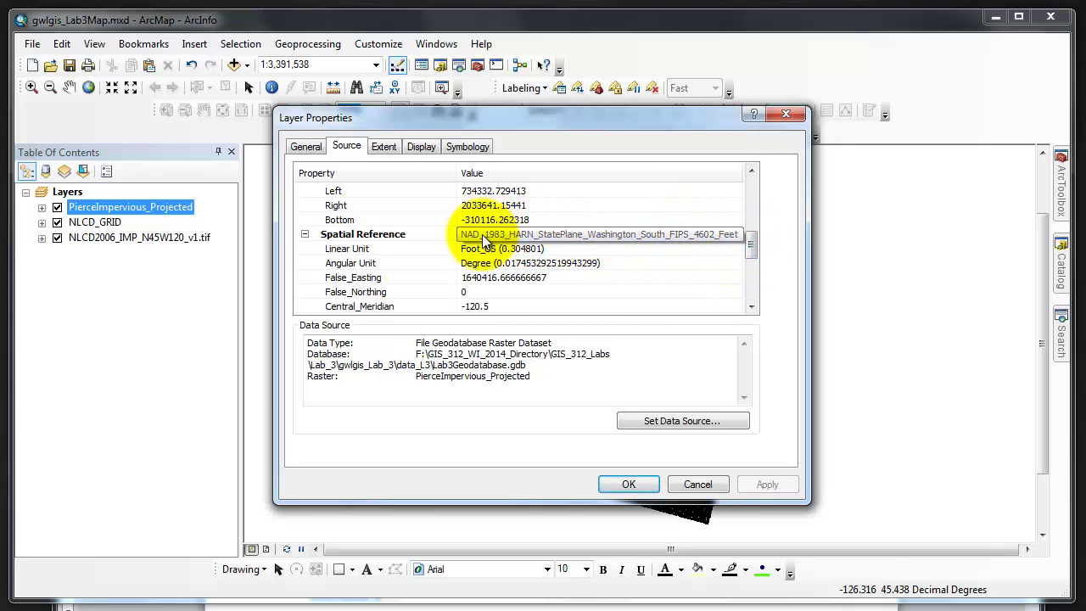
Step: Clear the Layers data frame's Albers_Conical_Equal_Area coordinate system so the map reads decimal degrees
{"action": "left_click", "coordinate": [632, 483]}
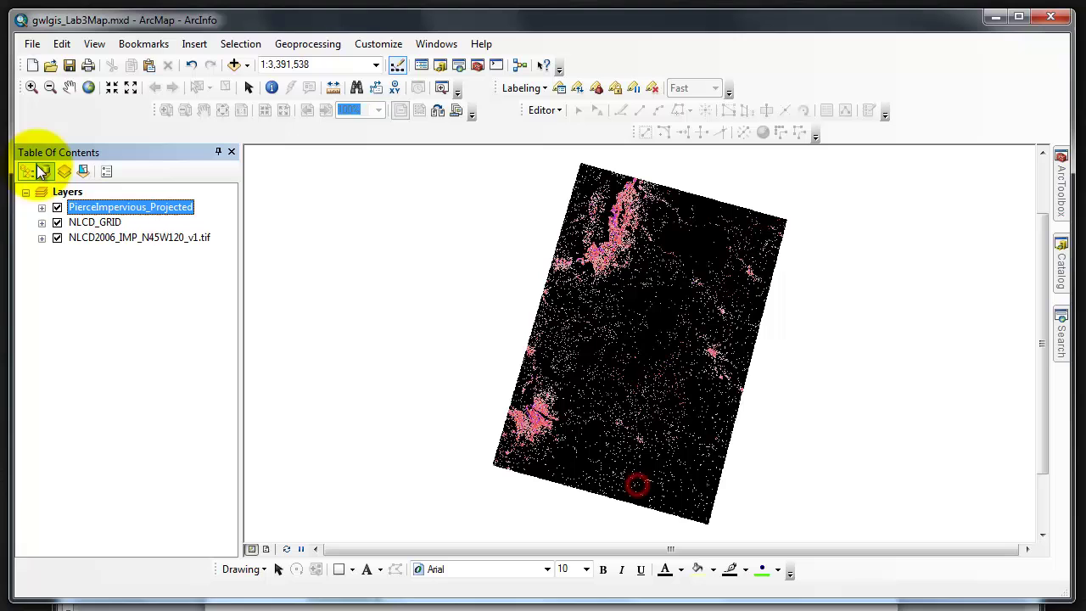
{"action": "right_click", "coordinate": [63, 193]}
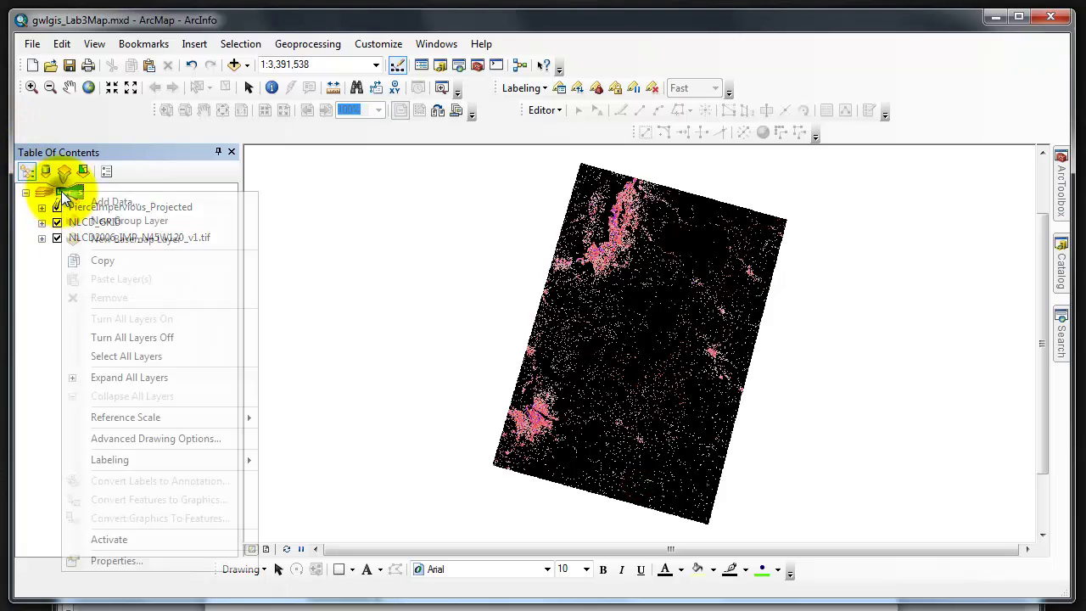
{"action": "left_click", "coordinate": [119, 560]}
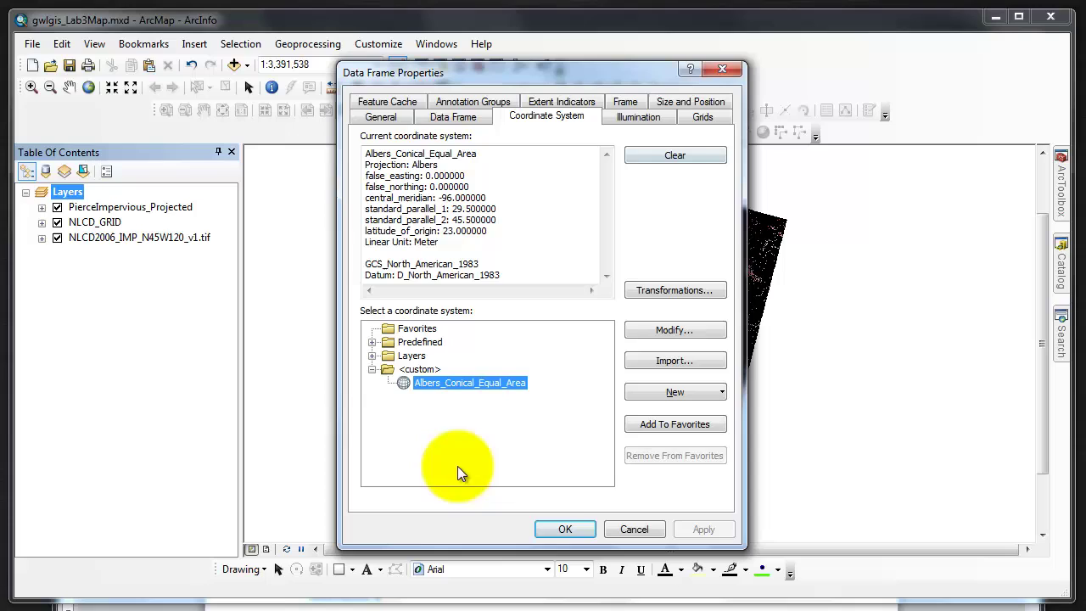
{"action": "left_click", "coordinate": [672, 156]}
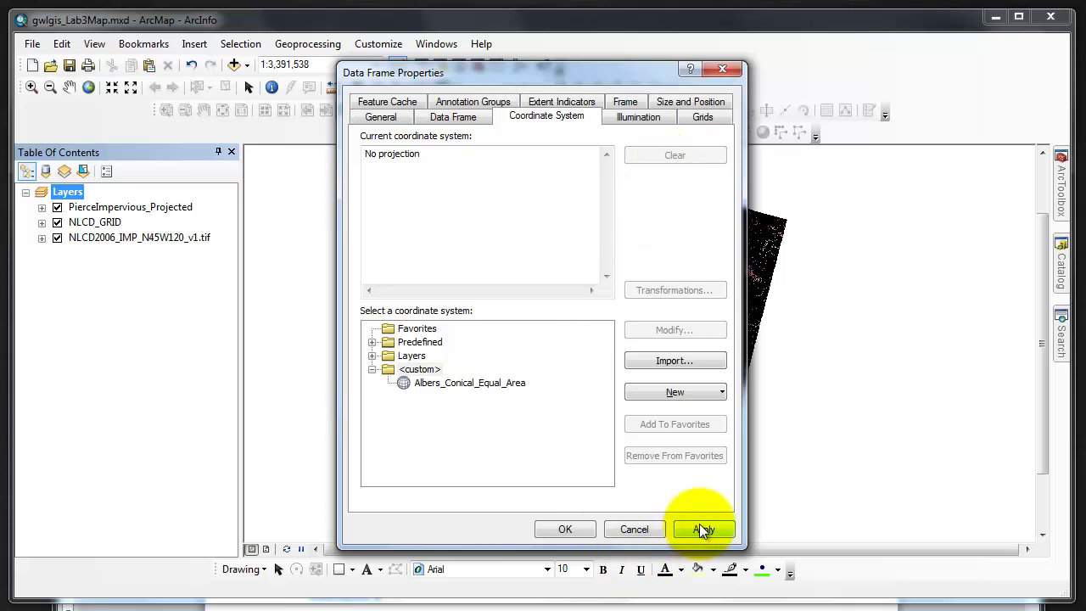
{"action": "left_click", "coordinate": [701, 529]}
{"action": "left_click", "coordinate": [568, 529]}
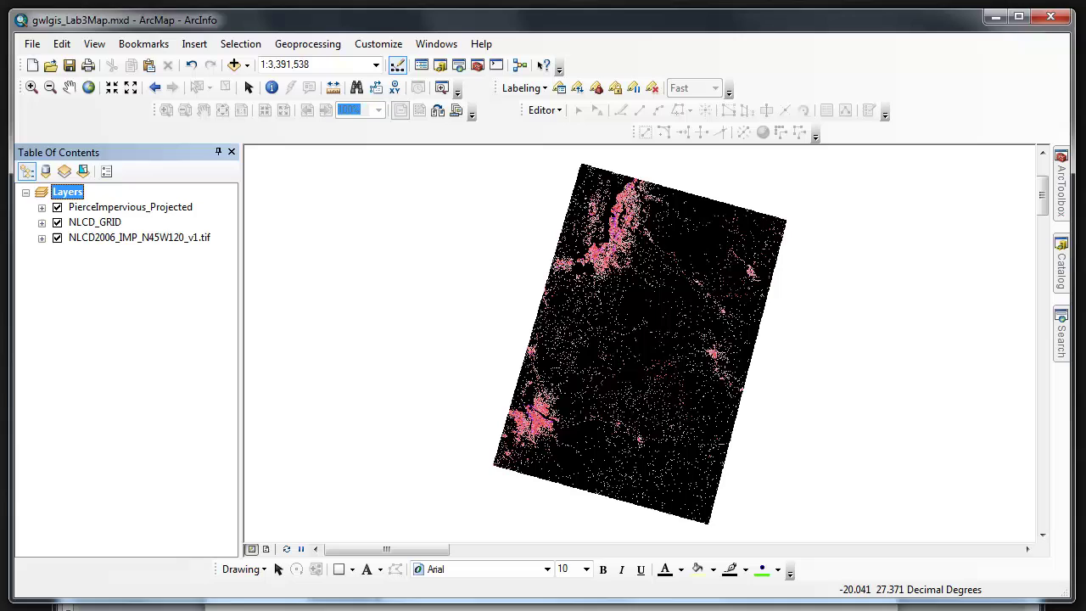
Step: Remove the NLCD_GRID and NLCD2006_IMP_N45W120_v1.tif layers, leaving only PierceImpervious_Projected
{"action": "right_click", "coordinate": [95, 222]}
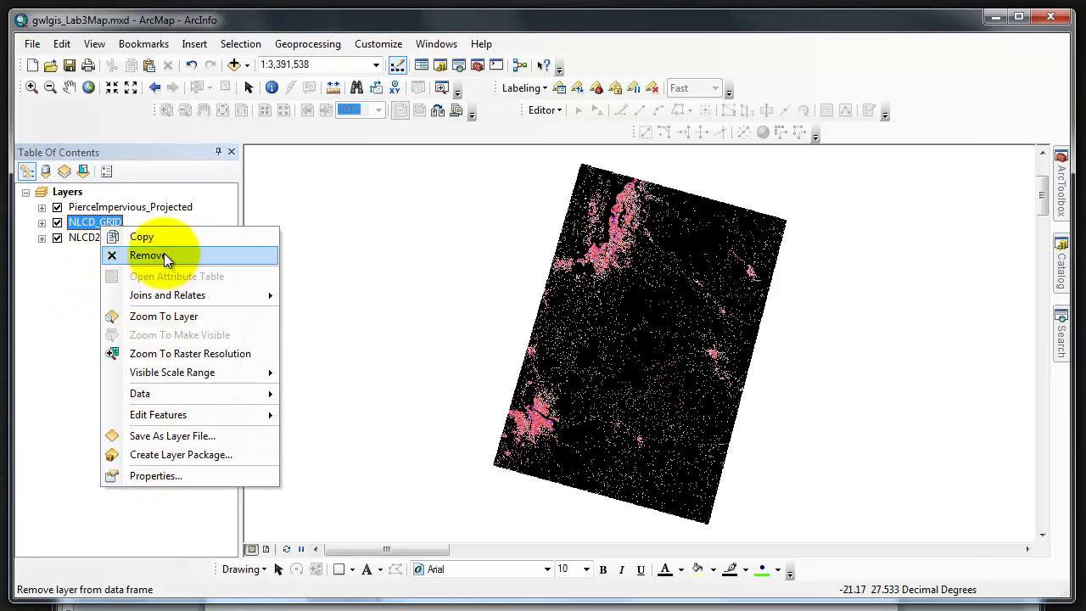
{"action": "left_click", "coordinate": [164, 253]}
{"action": "right_click", "coordinate": [119, 222]}
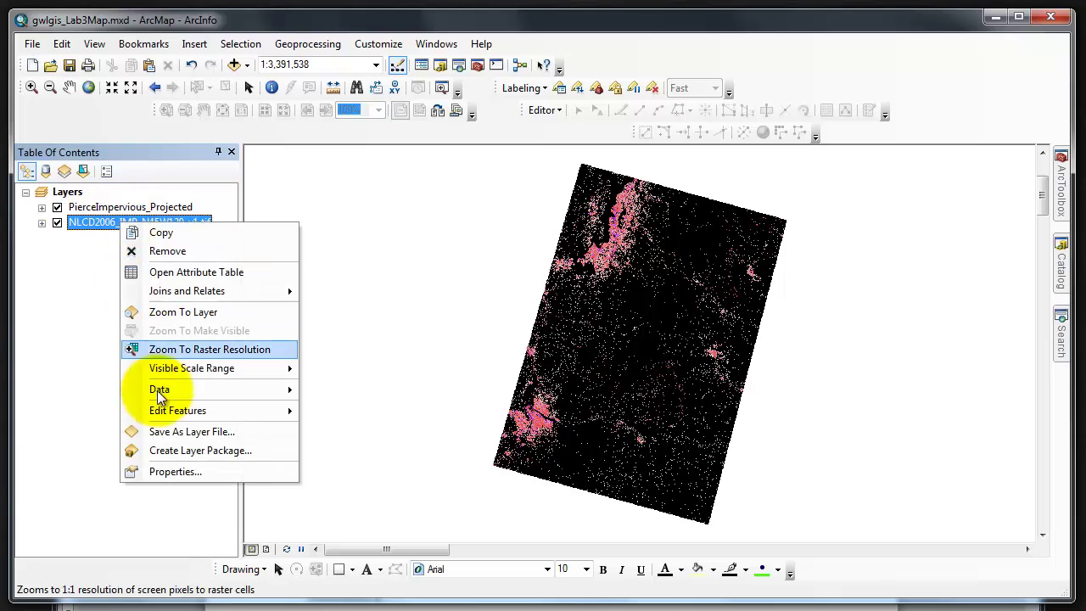
{"action": "left_click", "coordinate": [170, 250]}
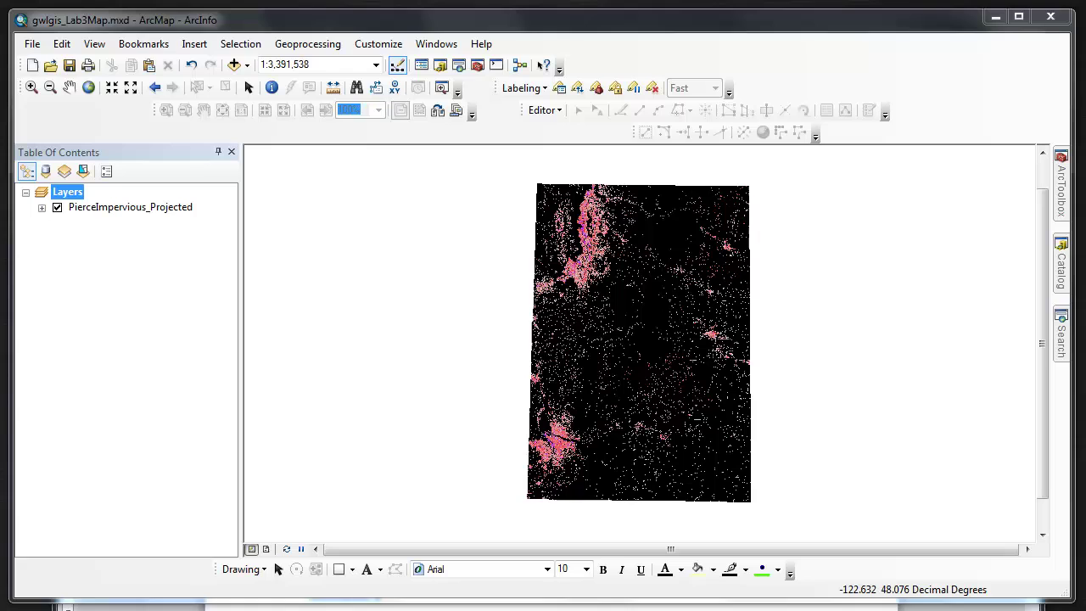
Step: In Catalog, expand gwlgis_Lab_3 > data_L3 > Lab3Geodatabase.gdb and bring up PierceSchoolAnalysis_Dataset's actions
{"action": "left_click", "coordinate": [1062, 261]}
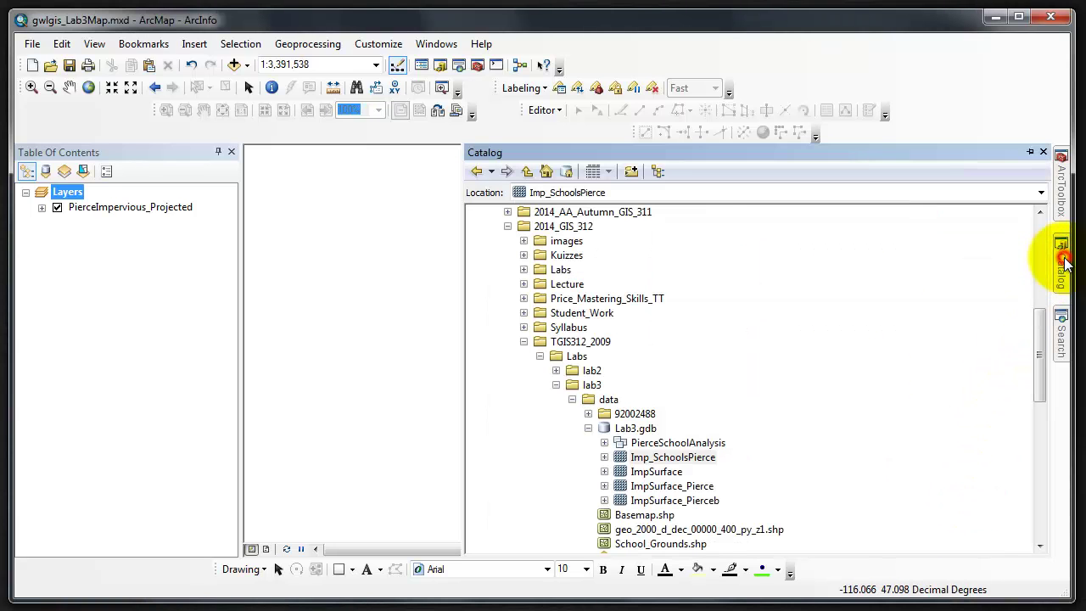
{"action": "scroll", "coordinate": [709, 422], "scroll_direction": "down", "scroll_amount": 3}
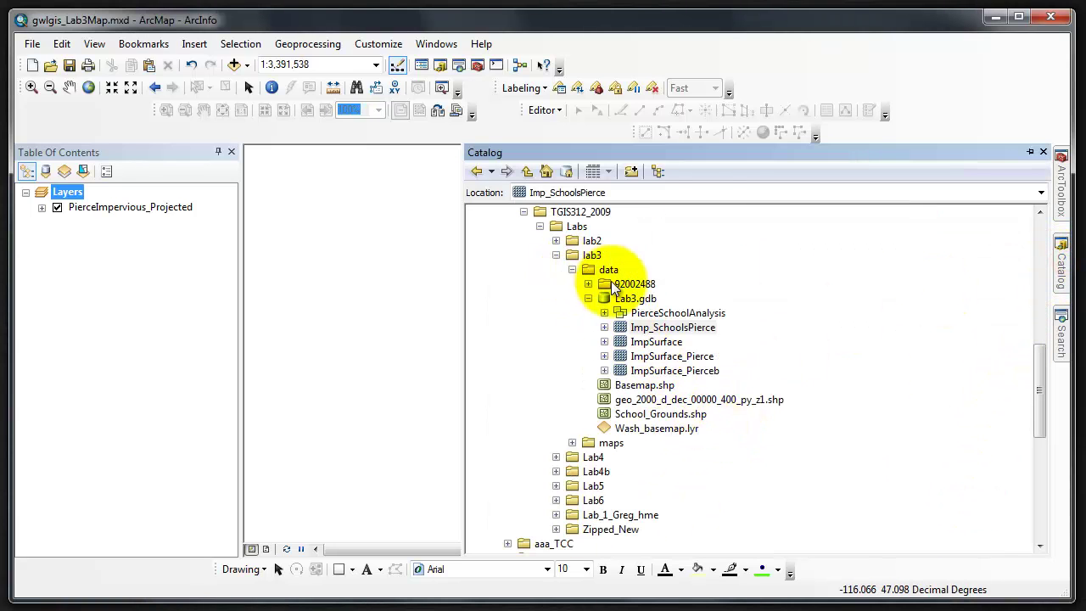
{"action": "scroll", "coordinate": [565, 346], "scroll_direction": "up", "scroll_amount": 2}
{"action": "left_click", "coordinate": [524, 298]}
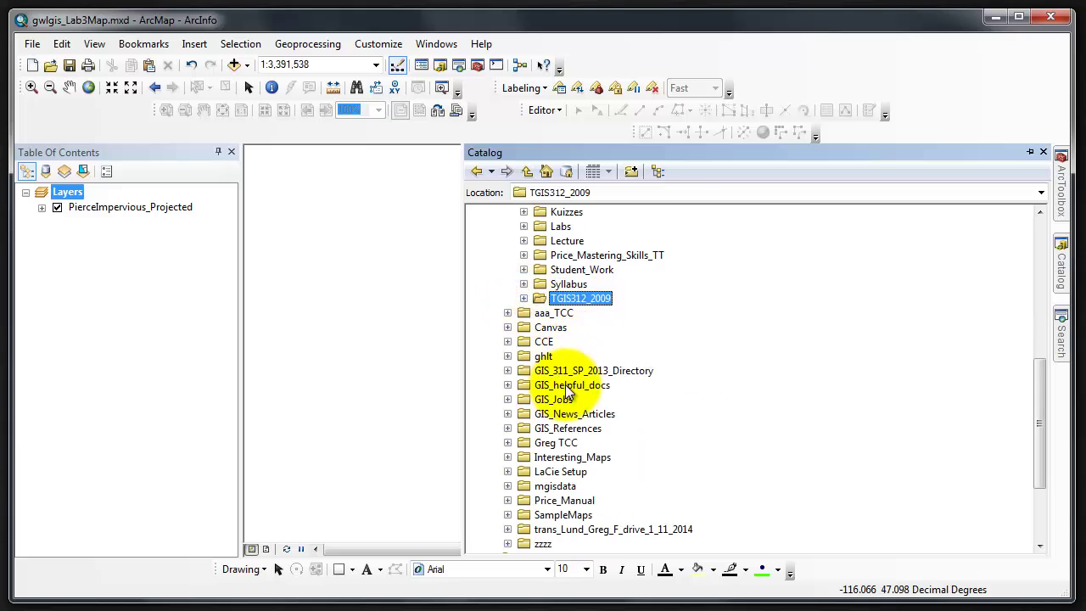
{"action": "scroll", "coordinate": [521, 388], "scroll_direction": "up", "scroll_amount": 5}
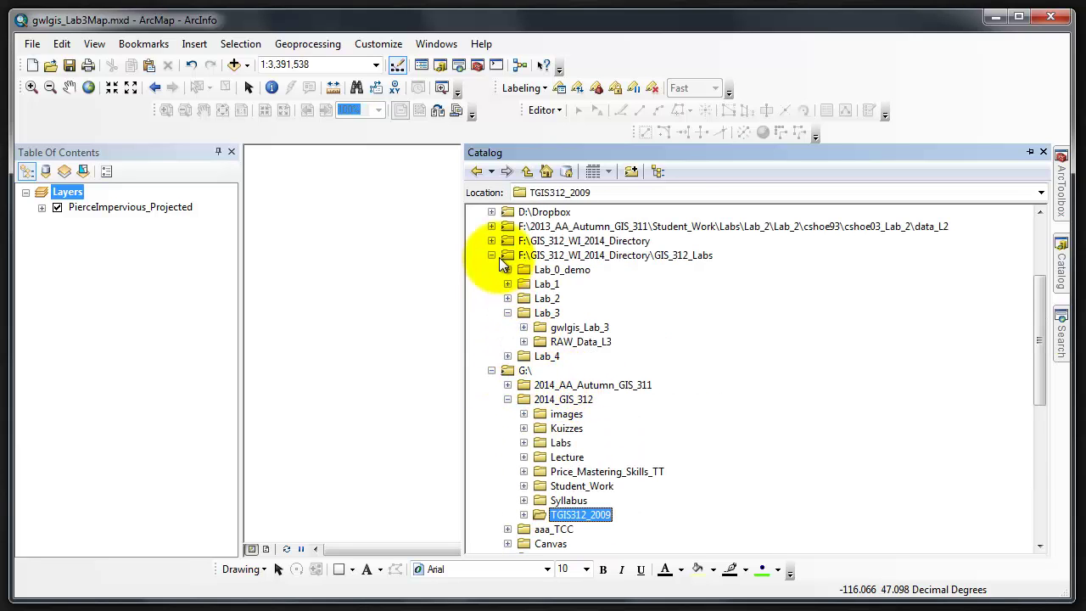
{"action": "left_click", "coordinate": [523, 328]}
{"action": "left_click", "coordinate": [539, 342]}
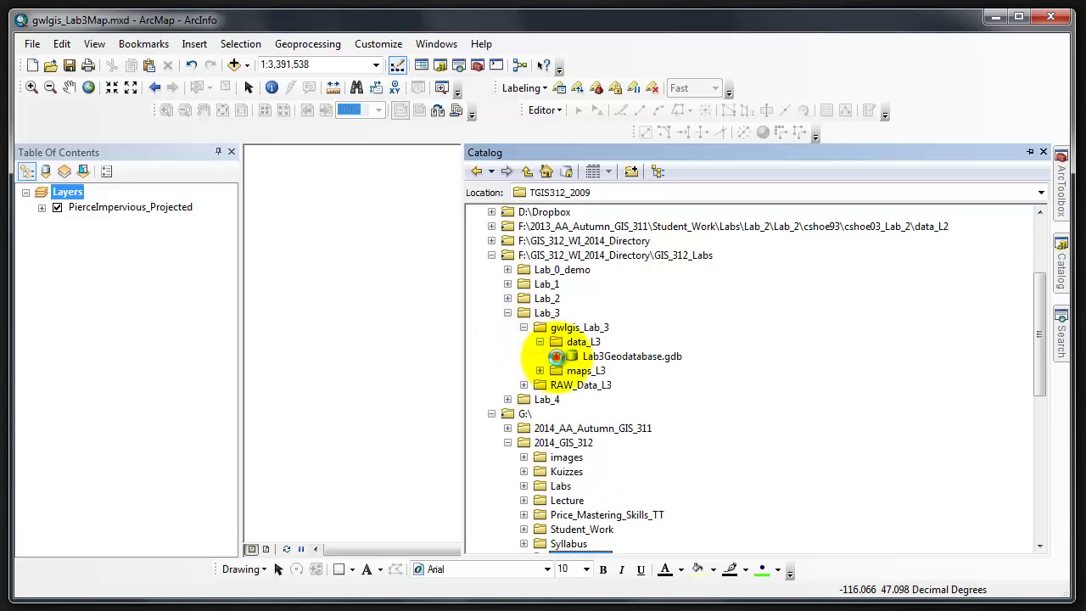
{"action": "left_click", "coordinate": [556, 356]}
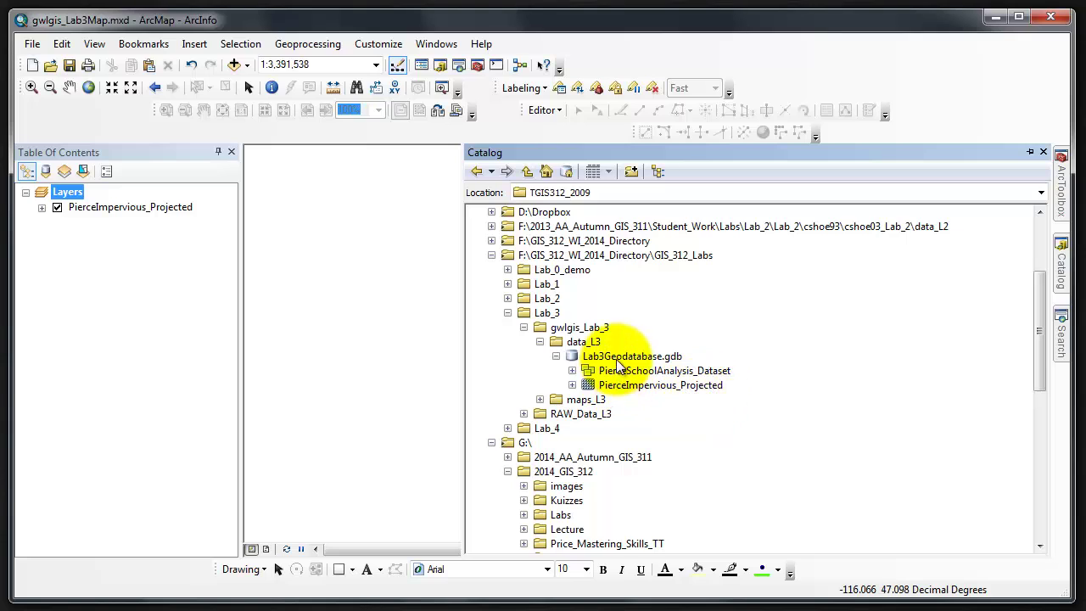
{"action": "left_click", "coordinate": [572, 371]}
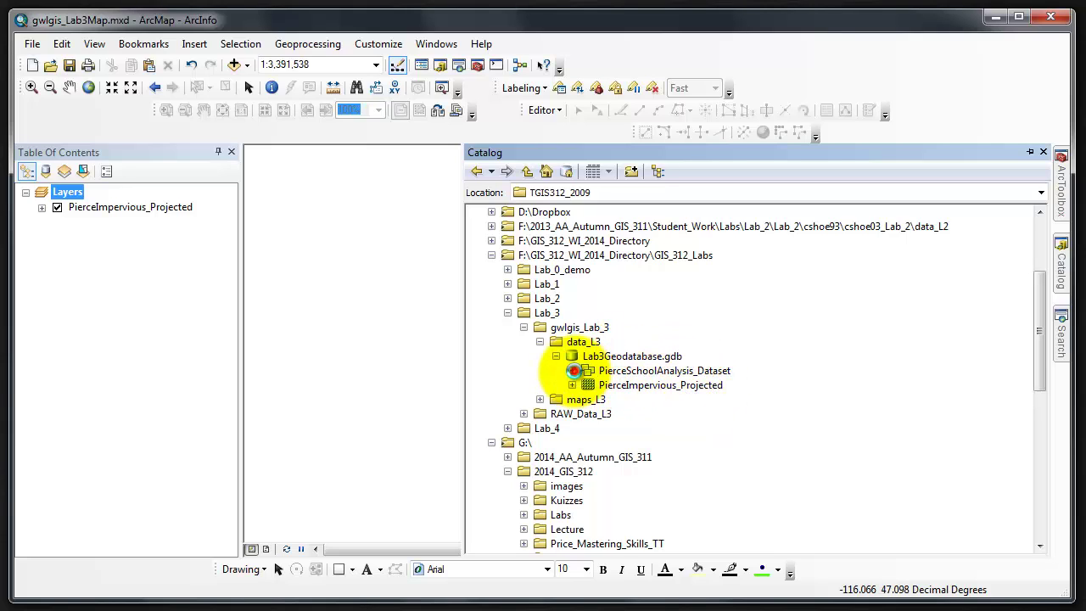
{"action": "right_click", "coordinate": [629, 370]}
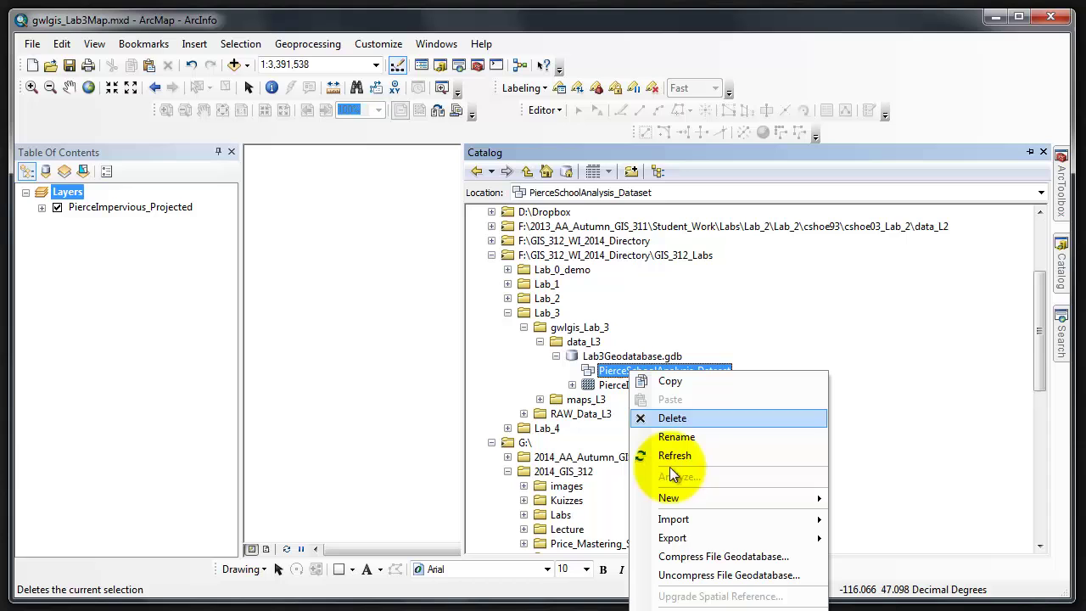
Step: Start a multiple feature class import with Basemap.shp, School Grounds.shp and the geo_2000 shapefile as inputs
{"action": "mouse_move", "coordinate": [797, 521]}
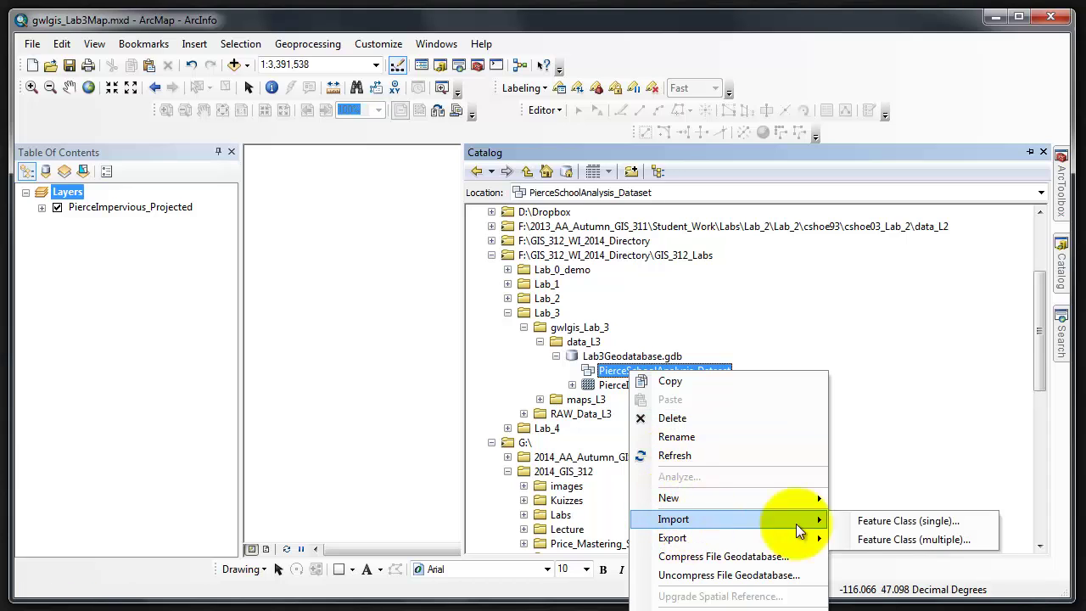
{"action": "left_click", "coordinate": [914, 540]}
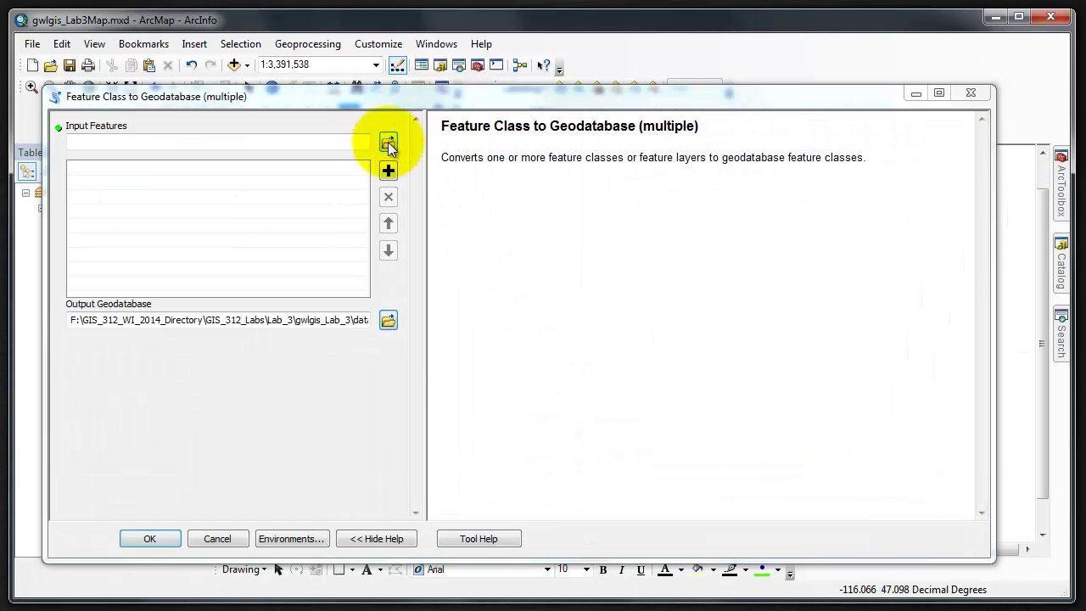
{"action": "left_click", "coordinate": [388, 141]}
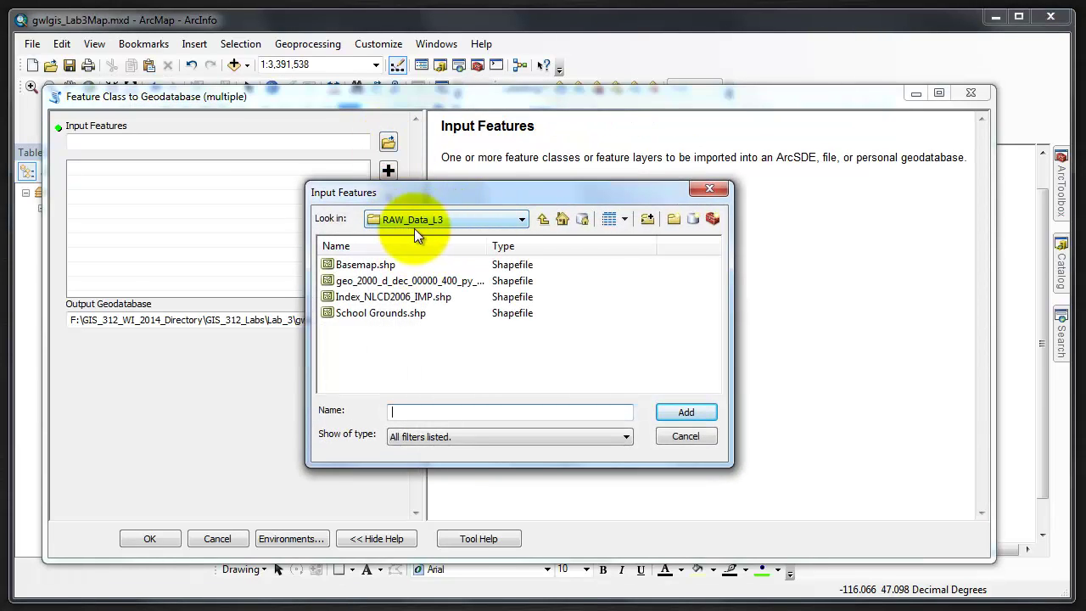
{"action": "left_click", "coordinate": [366, 265]}
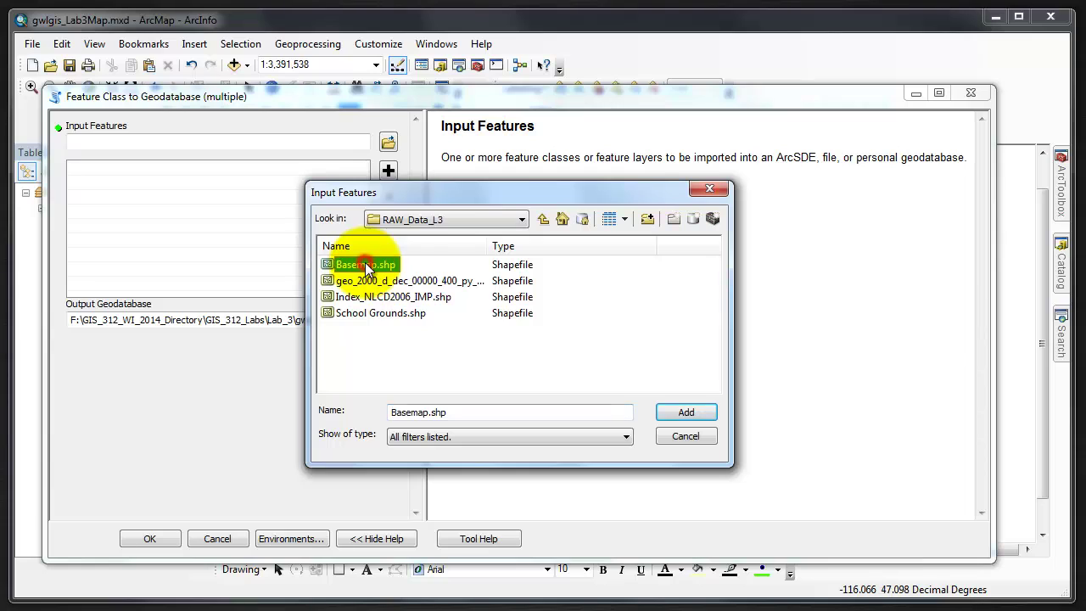
{"action": "left_click", "coordinate": [358, 313], "text": "ctrl"}
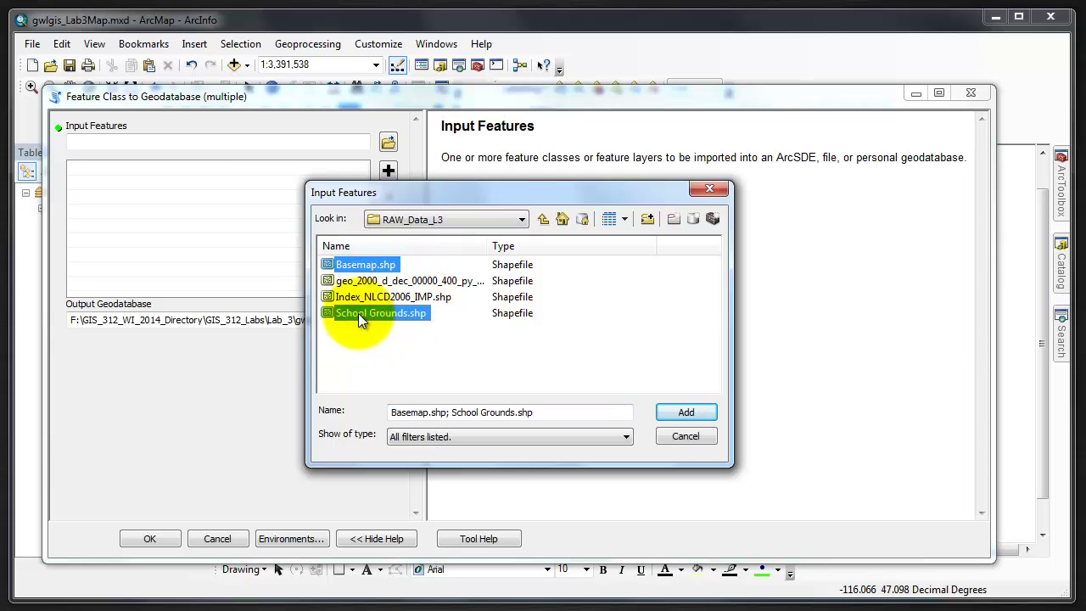
{"action": "left_click", "coordinate": [405, 281], "text": "ctrl"}
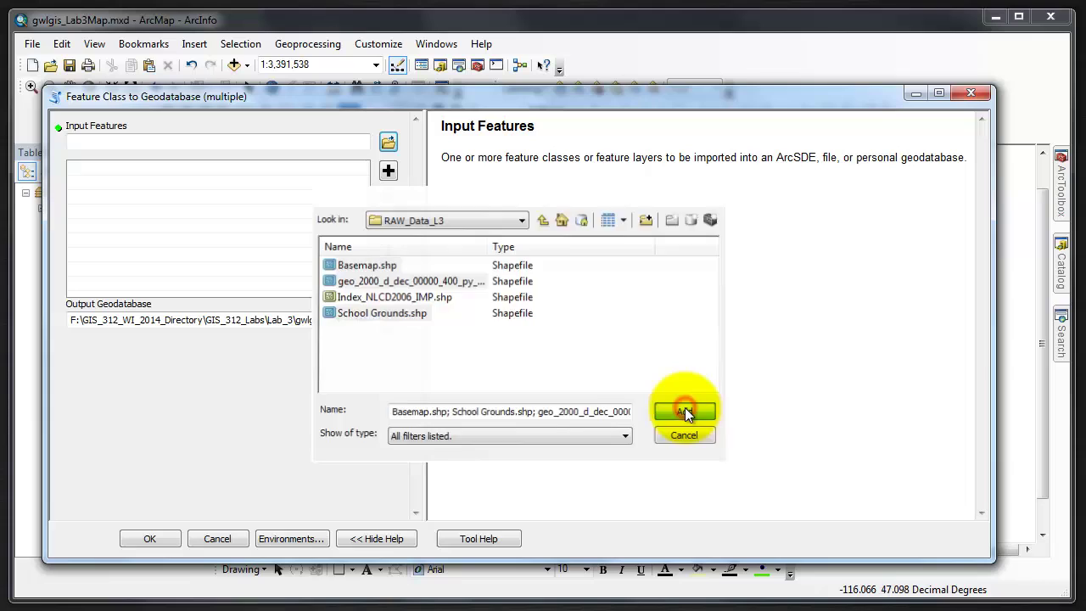
{"action": "left_click", "coordinate": [686, 413]}
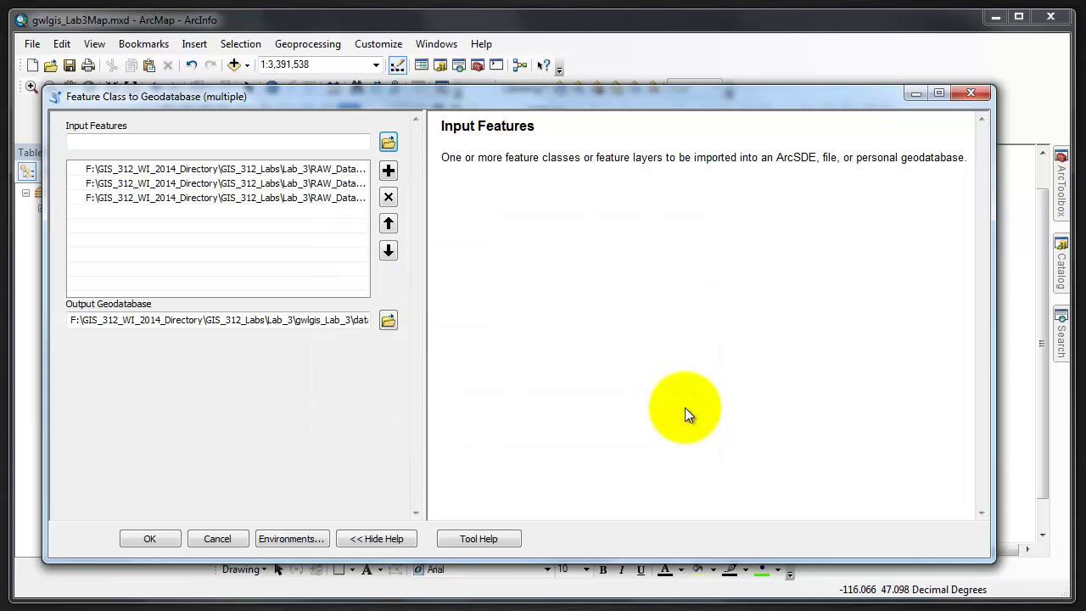
Step: Set the output to PierceSchoolAnalysis_Dataset in Lab_3 > gwlgis_Lab_3 > data_L3 > Lab3Geodatabase.gdb
{"action": "left_click", "coordinate": [310, 321]}
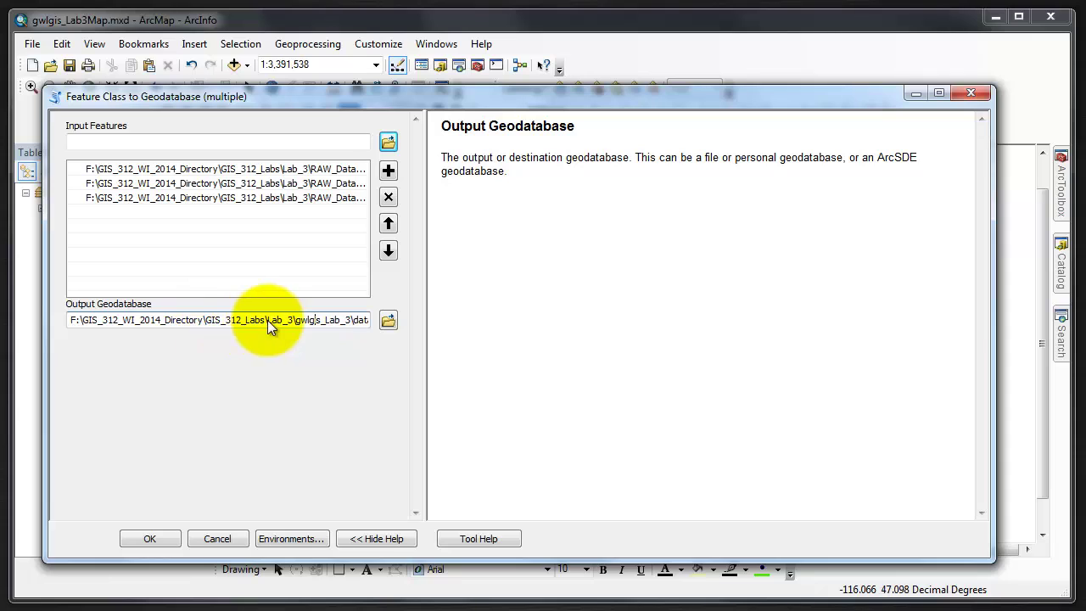
{"action": "left_click", "coordinate": [389, 320]}
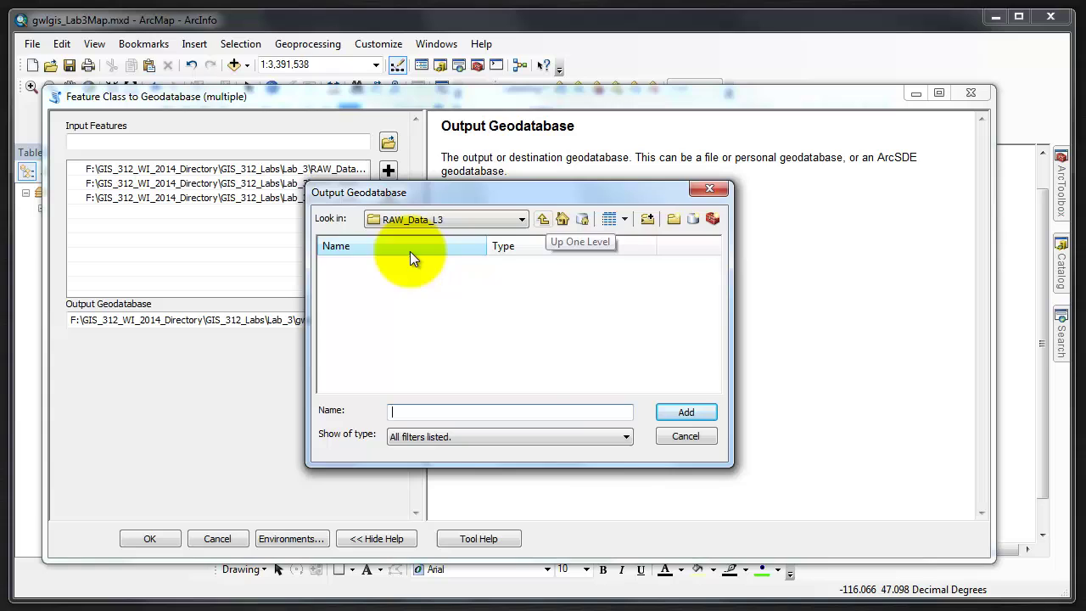
{"action": "left_click", "coordinate": [522, 220]}
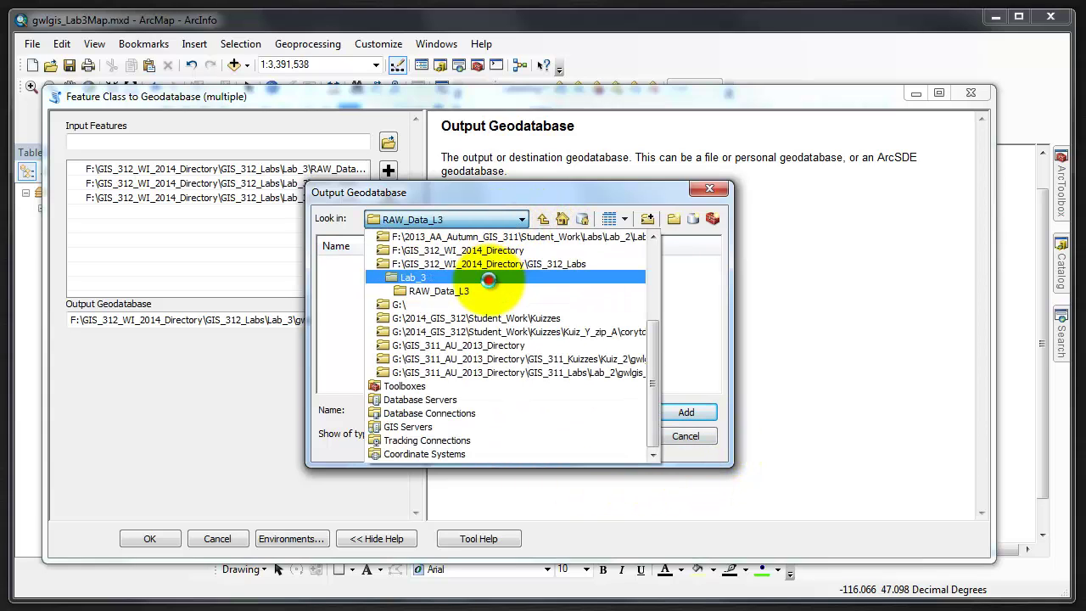
{"action": "left_click", "coordinate": [488, 280]}
{"action": "double_click", "coordinate": [350, 263]}
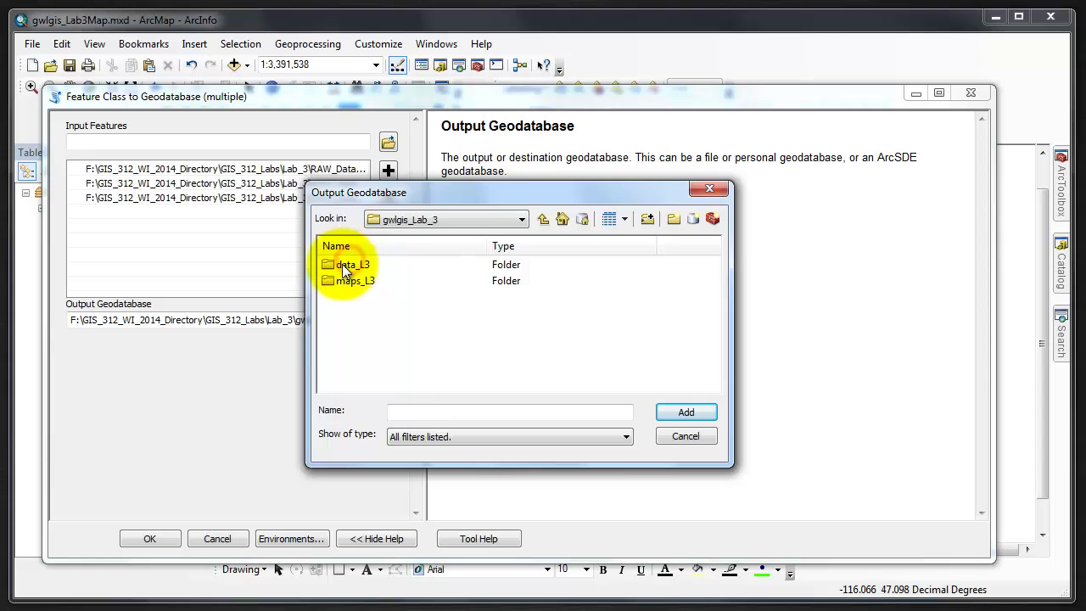
{"action": "double_click", "coordinate": [342, 264]}
{"action": "double_click", "coordinate": [342, 263]}
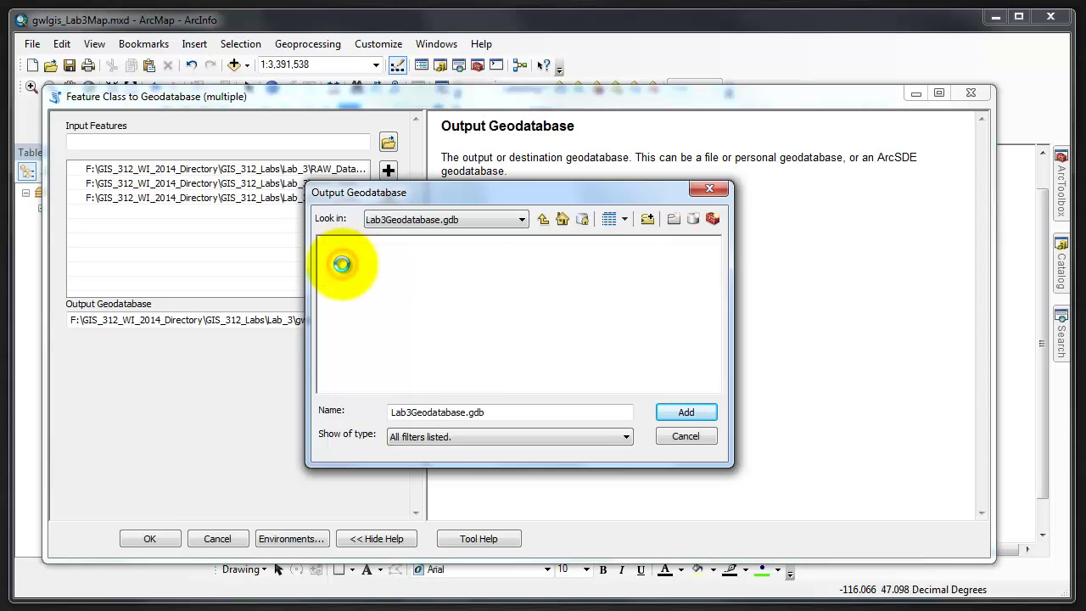
{"action": "double_click", "coordinate": [354, 265]}
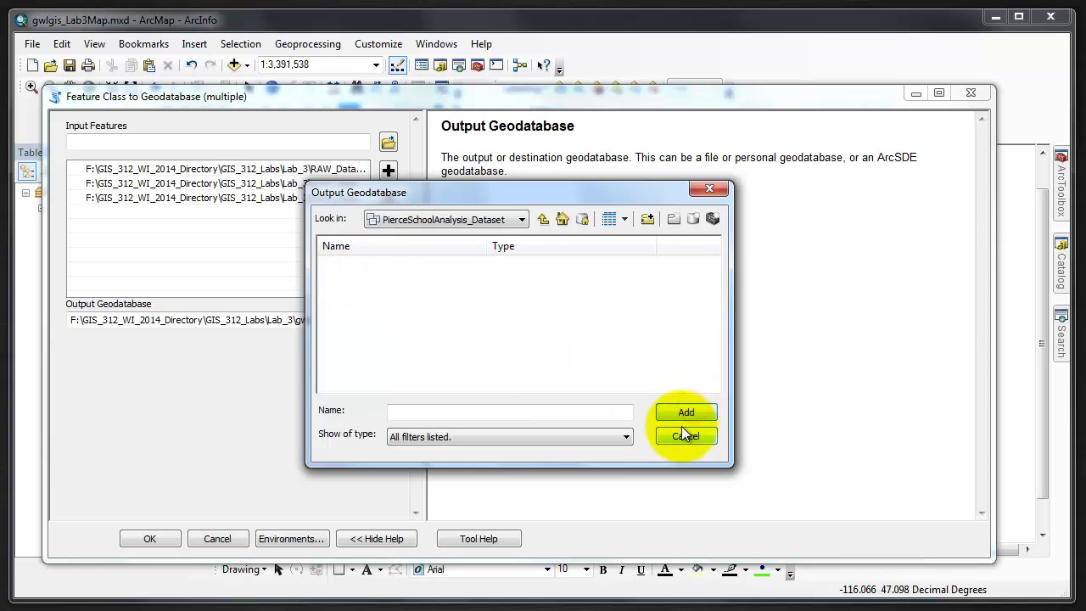
{"action": "left_click", "coordinate": [541, 219]}
{"action": "left_click", "coordinate": [422, 265]}
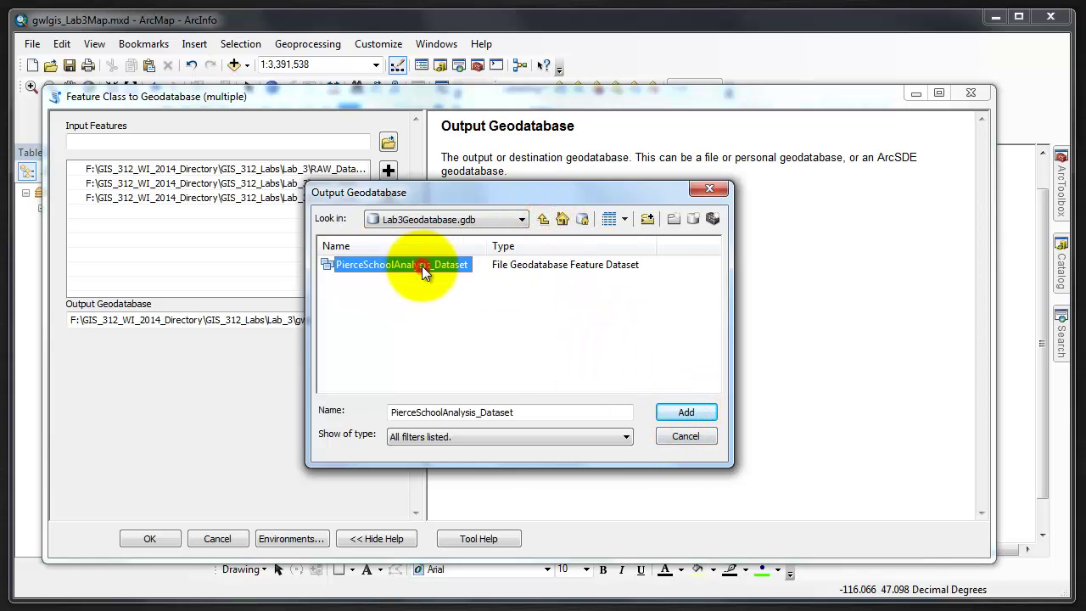
{"action": "left_click", "coordinate": [685, 411]}
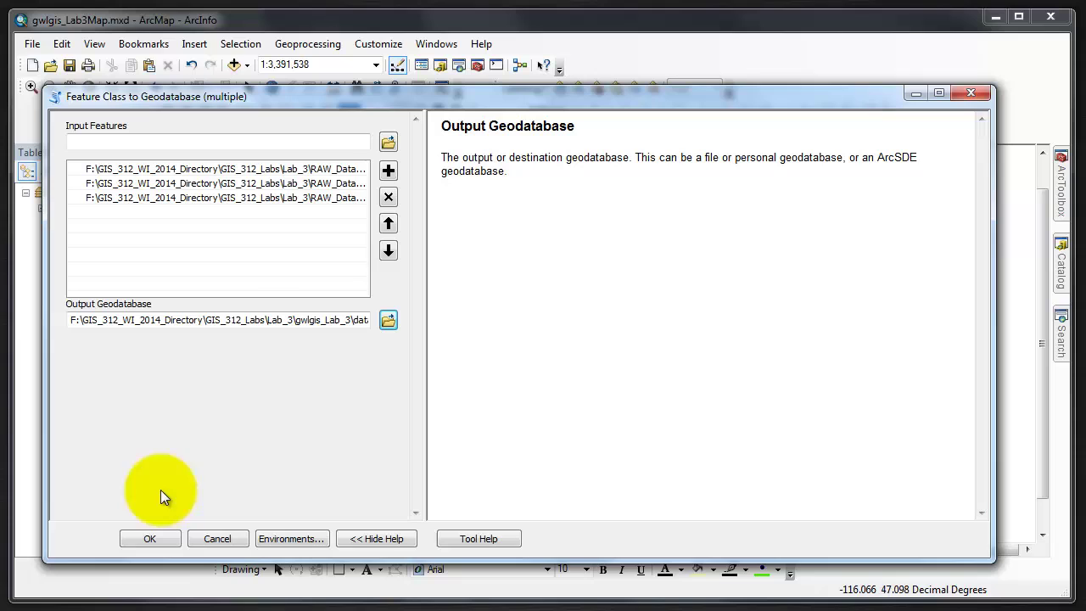
Step: Run Feature Class to Geodatabase on the three shapefiles and close the completion report
{"action": "left_click", "coordinate": [156, 540]}
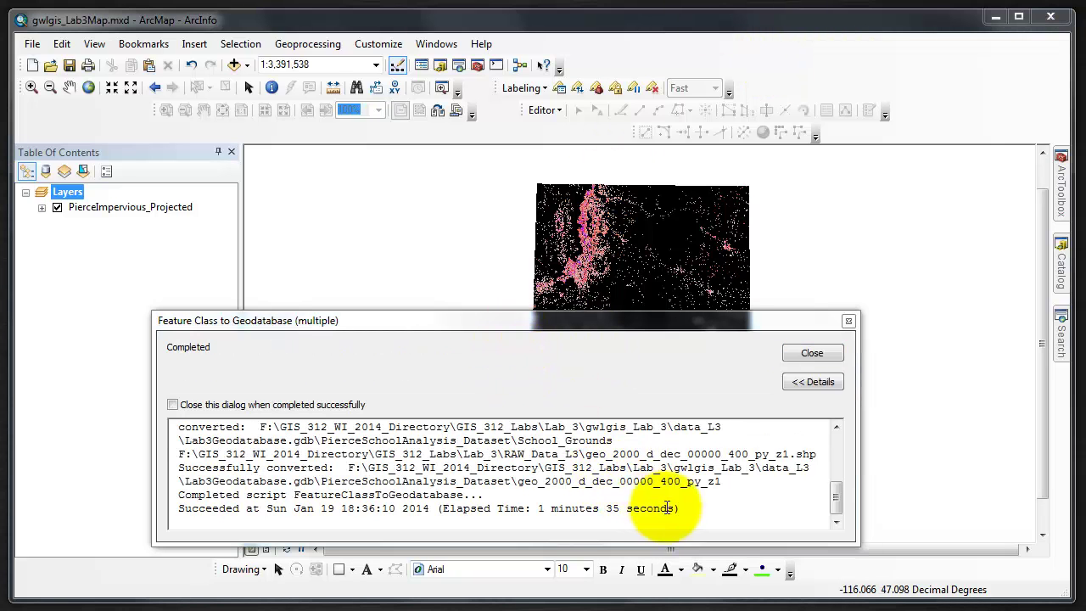
{"action": "left_click", "coordinate": [811, 352]}
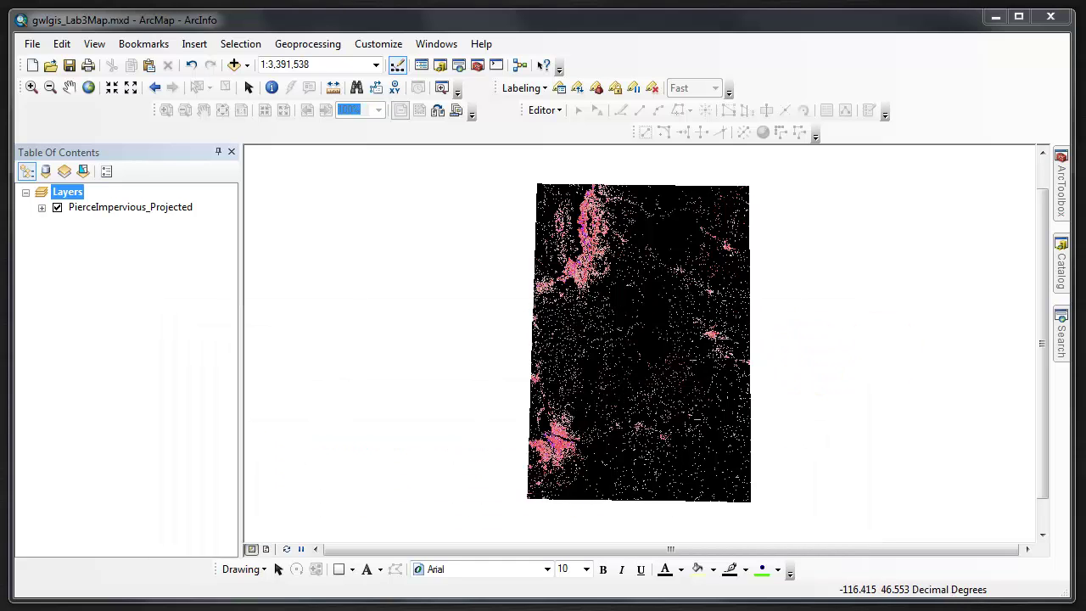
Step: Expand PierceSchoolAnalysis_Dataset in Catalog and add the prefix 'Pierce' to Basemap, making it PierceBasemap
{"action": "left_click", "coordinate": [1061, 267]}
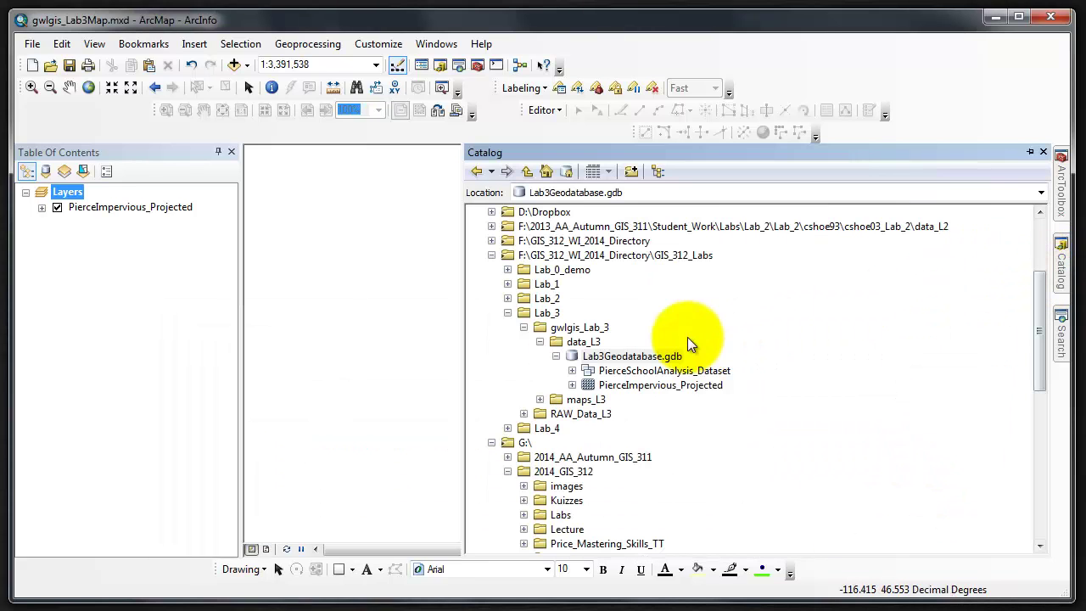
{"action": "left_click", "coordinate": [571, 371]}
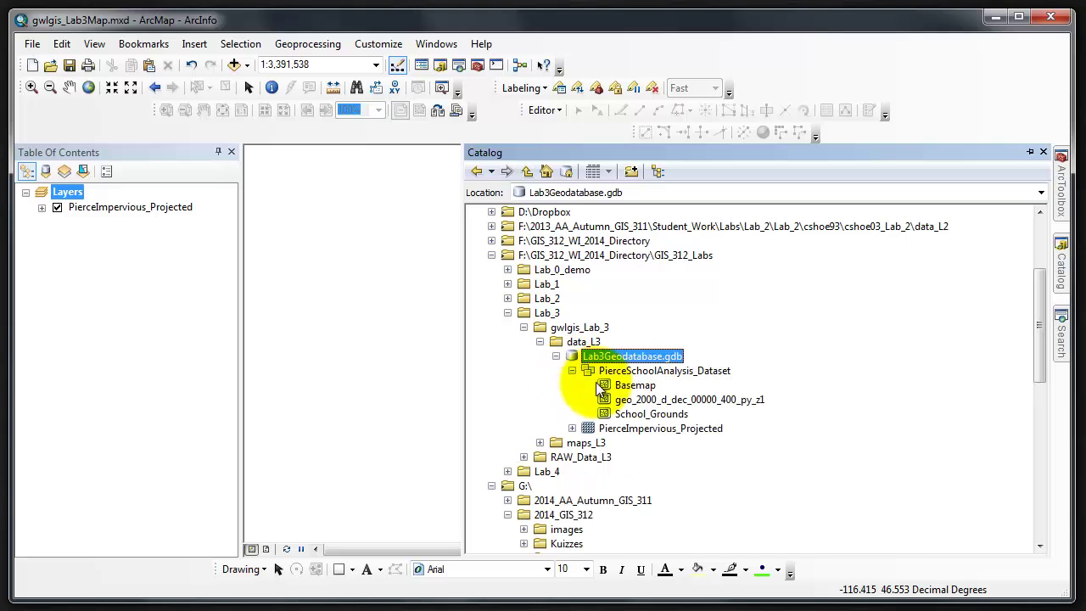
{"action": "left_click", "coordinate": [645, 388]}
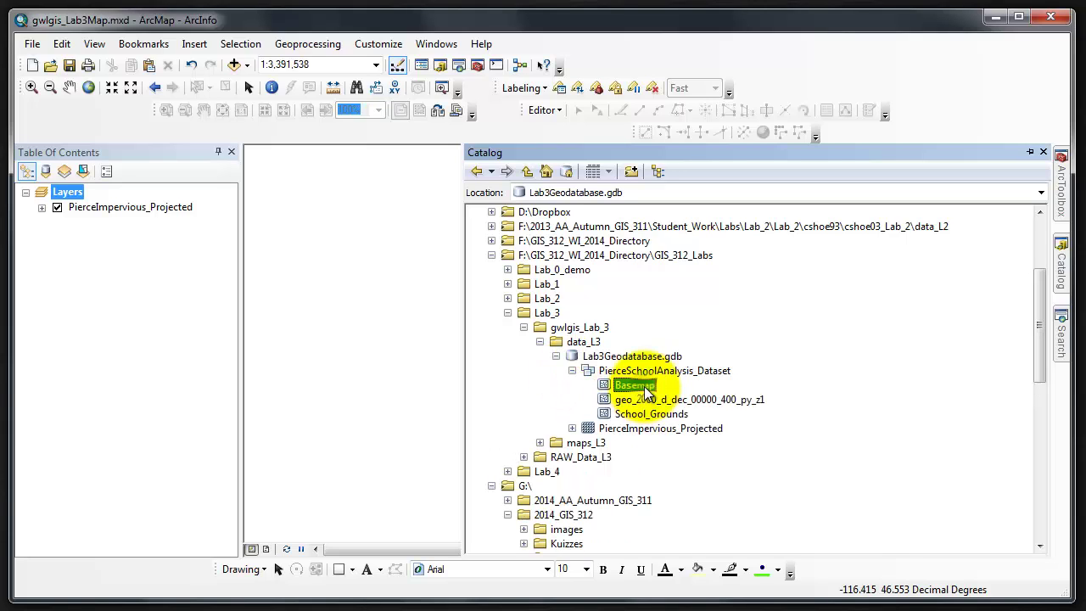
{"action": "right_click", "coordinate": [644, 387]}
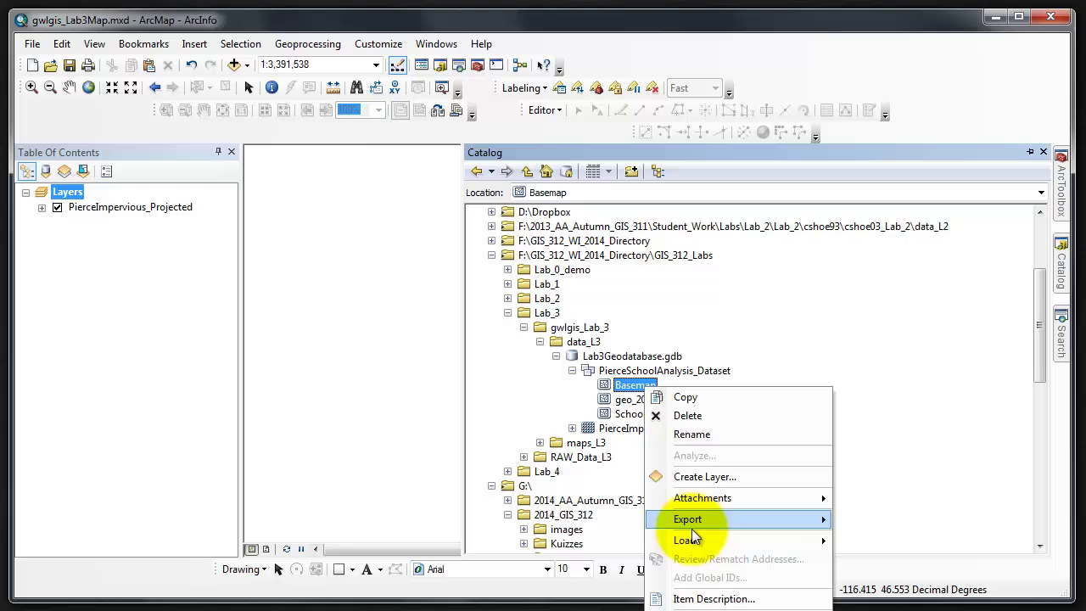
{"action": "left_click", "coordinate": [701, 434]}
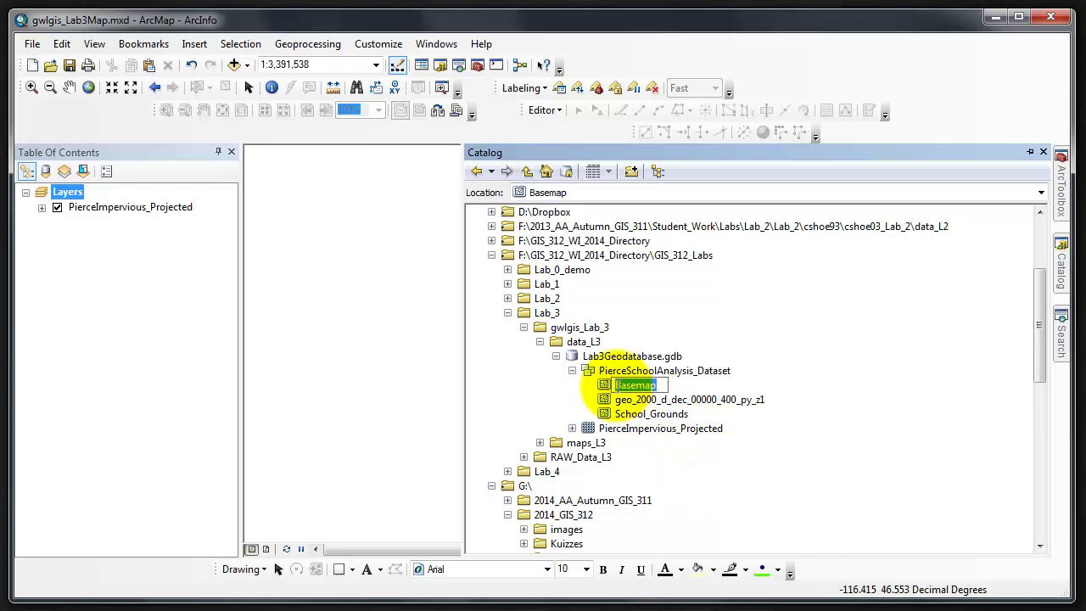
{"action": "left_click", "coordinate": [616, 385]}
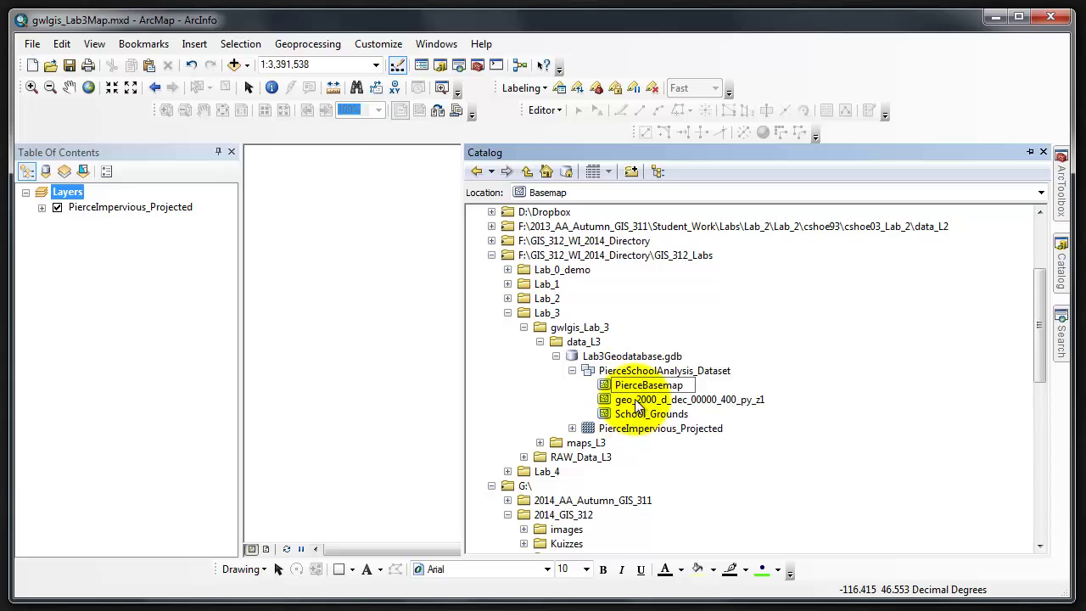
{"action": "key", "text": "Return"}
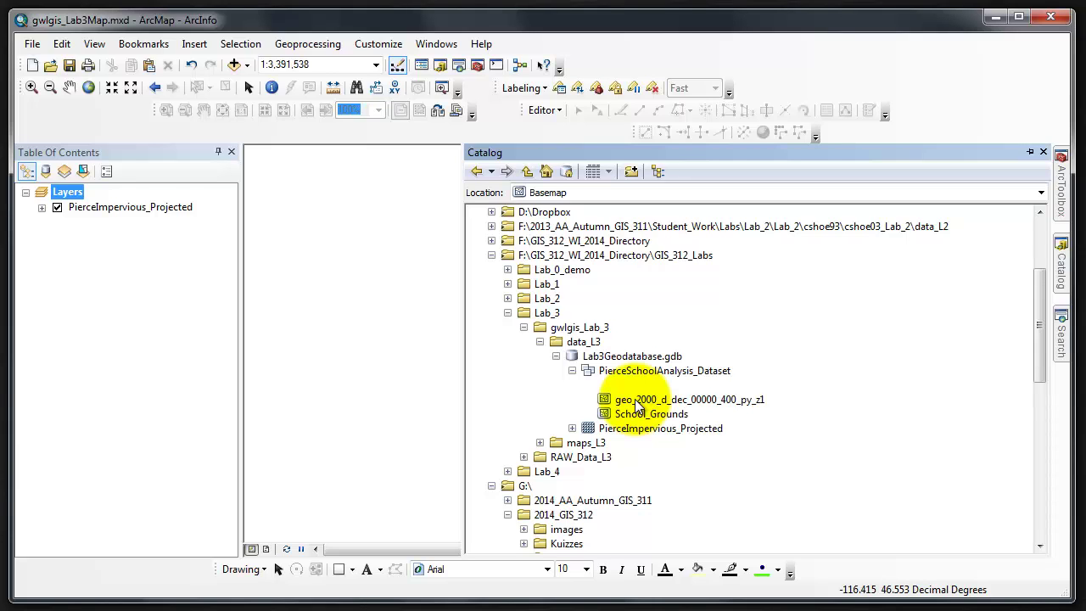
Step: Rename geo_2000_d_dec_00000_400_py_z1 to UAUC_Nat, fixing the capitalization of the last letters
{"action": "right_click", "coordinate": [634, 401]}
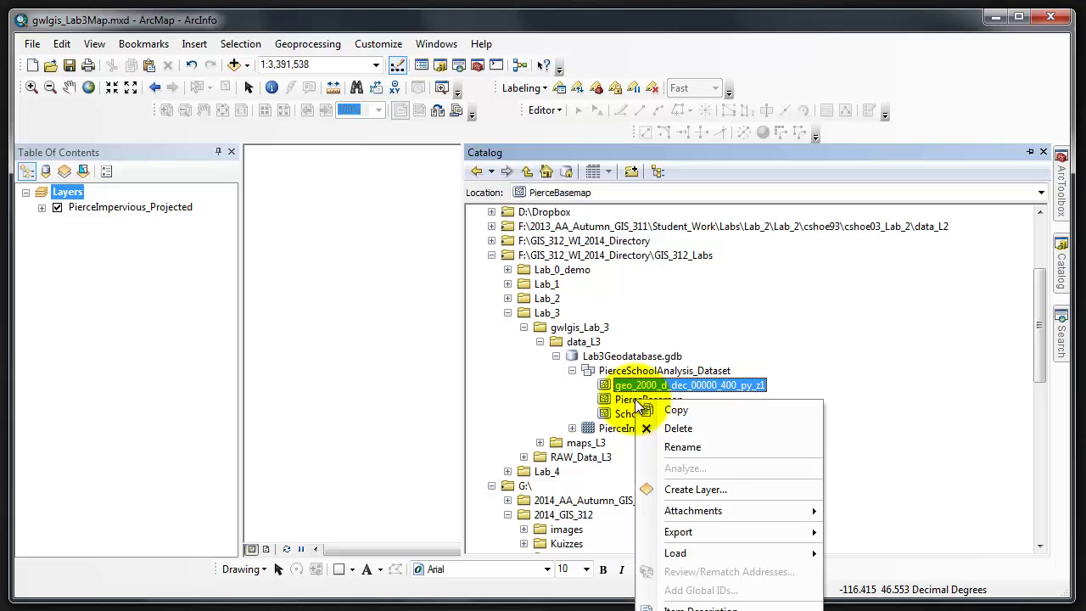
{"action": "left_click", "coordinate": [636, 386]}
{"action": "right_click", "coordinate": [637, 386]}
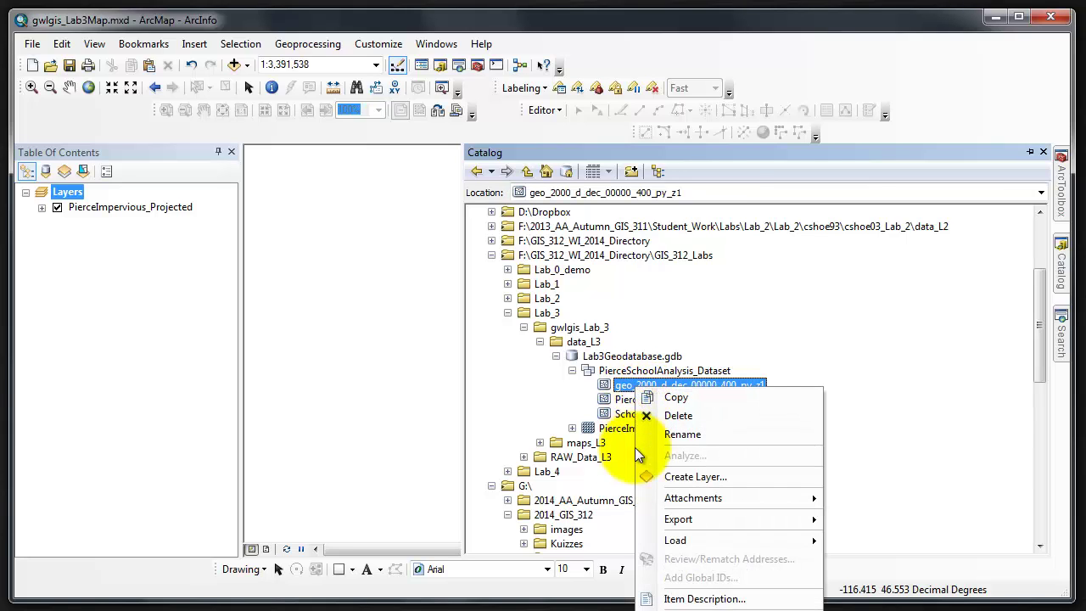
{"action": "left_click", "coordinate": [662, 434]}
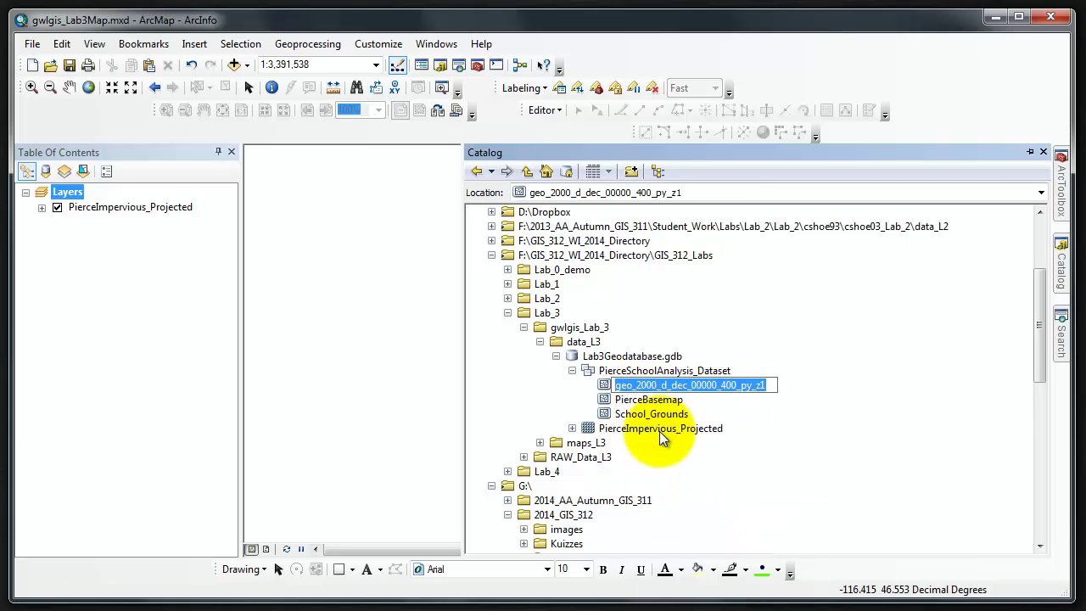
{"action": "type", "text": "U"}
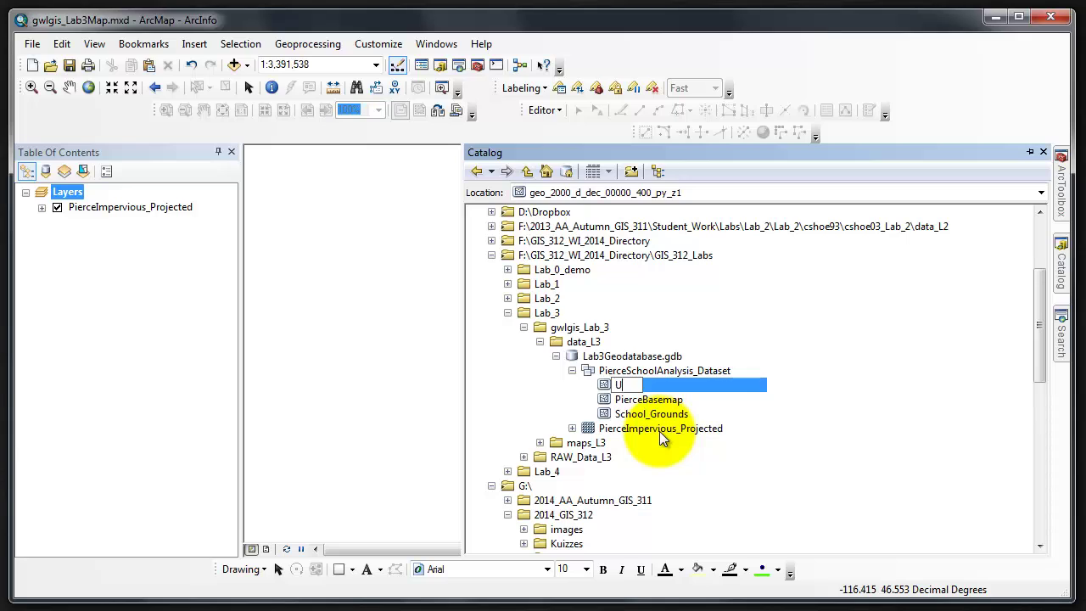
{"action": "type", "text": "AUC_NAT"}
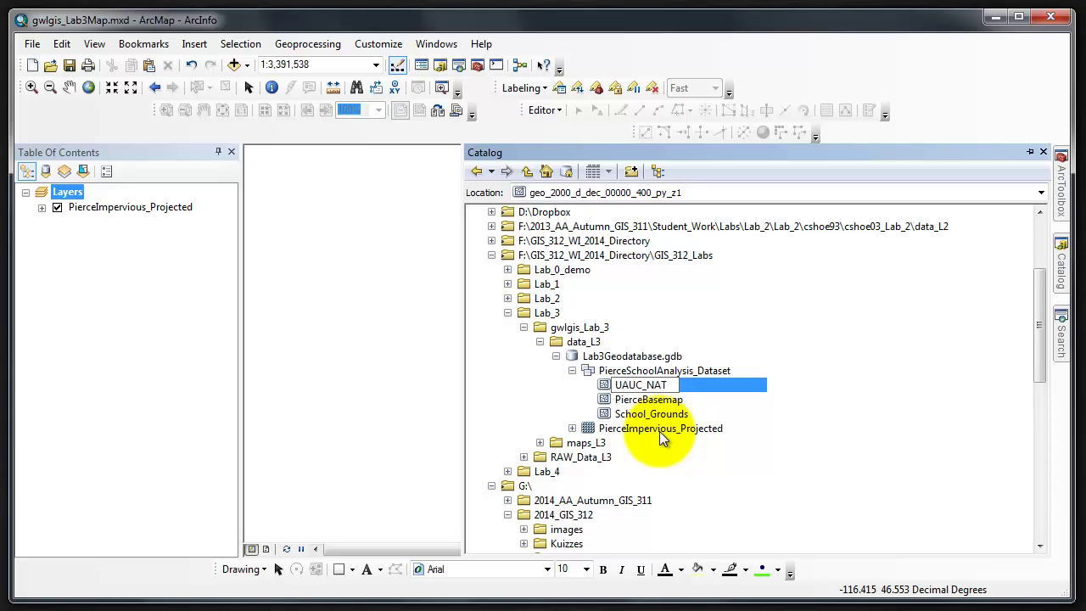
{"action": "key", "text": "BackSpace"}
{"action": "key", "text": "BackSpace"}
{"action": "type", "text": "at"}
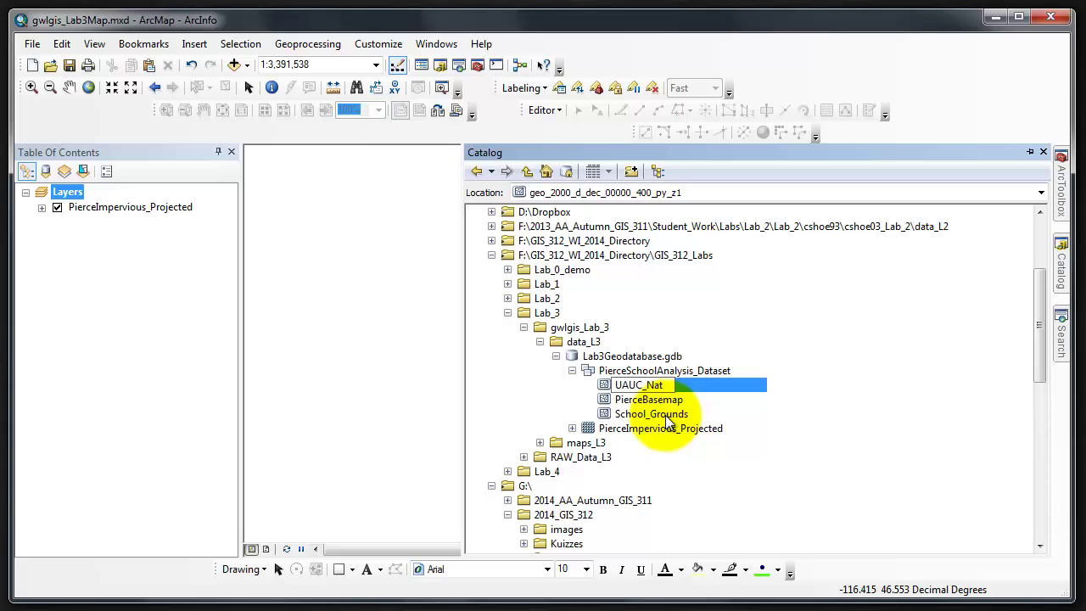
{"action": "key", "text": "Return"}
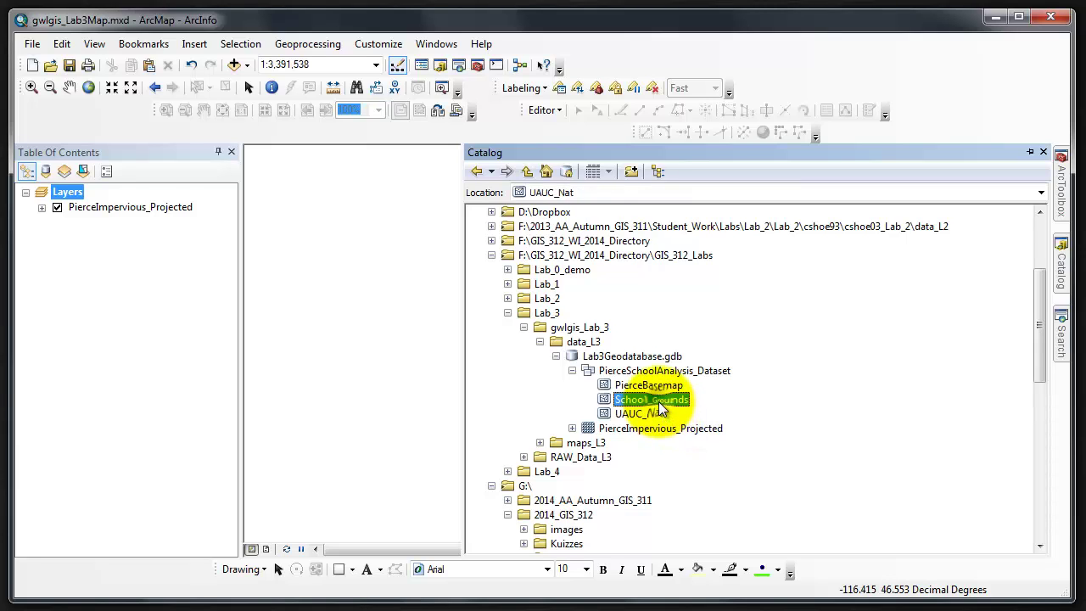
Step: Delete the underscore from School_Grounds so the feature class reads SchoolGrounds
{"action": "right_click", "coordinate": [658, 401]}
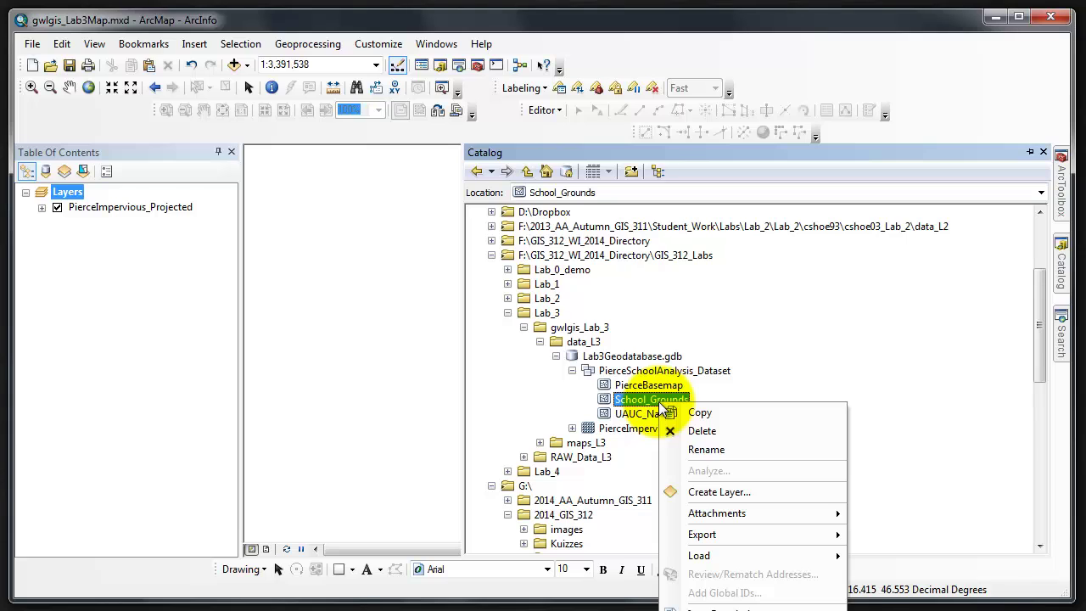
{"action": "left_click", "coordinate": [706, 448]}
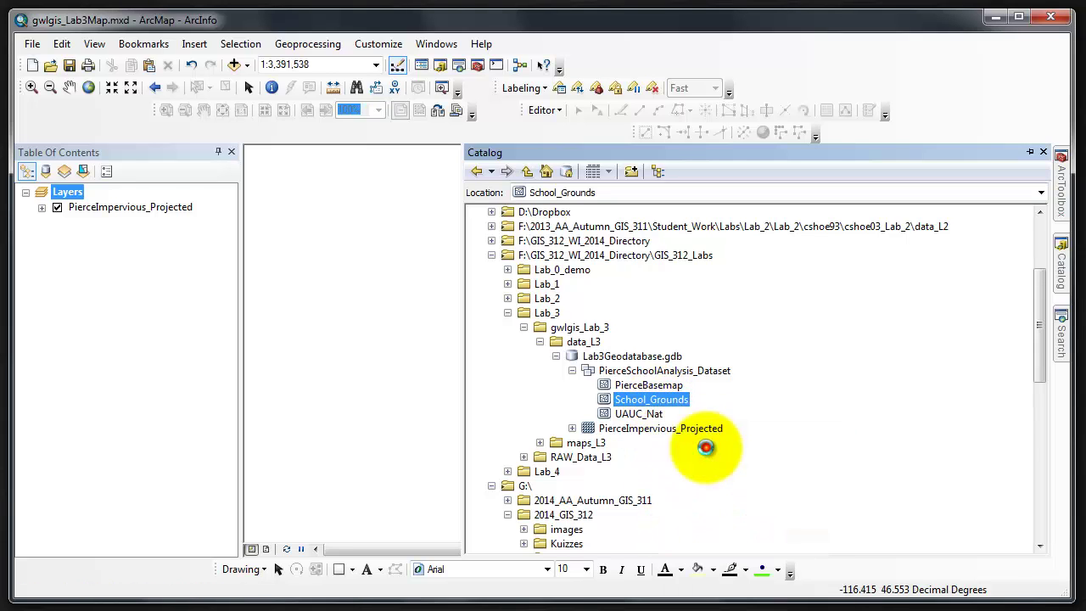
{"action": "left_click", "coordinate": [651, 399]}
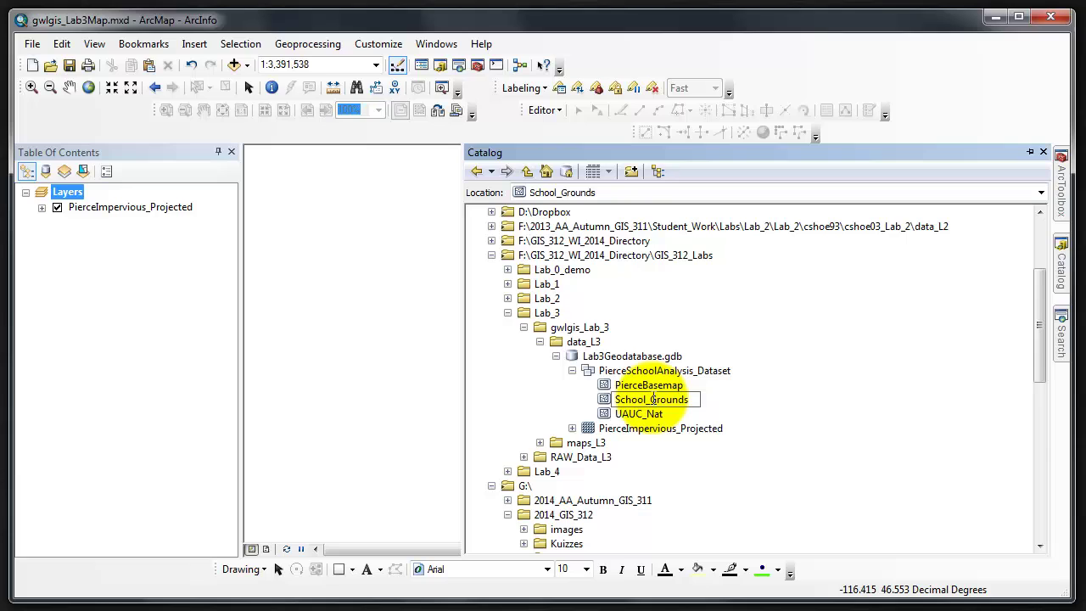
{"action": "key", "text": "Return"}
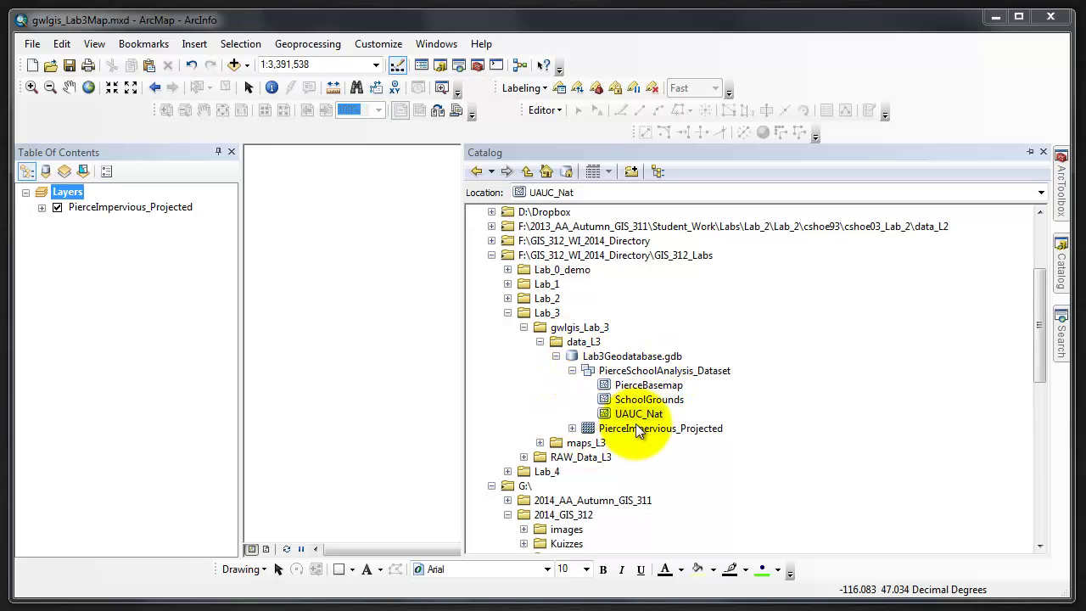
Step: Check RAW_Data_L3's folder properties (752 MB, 57 files, 2 folders), then close them
{"action": "left_click", "coordinate": [523, 458]}
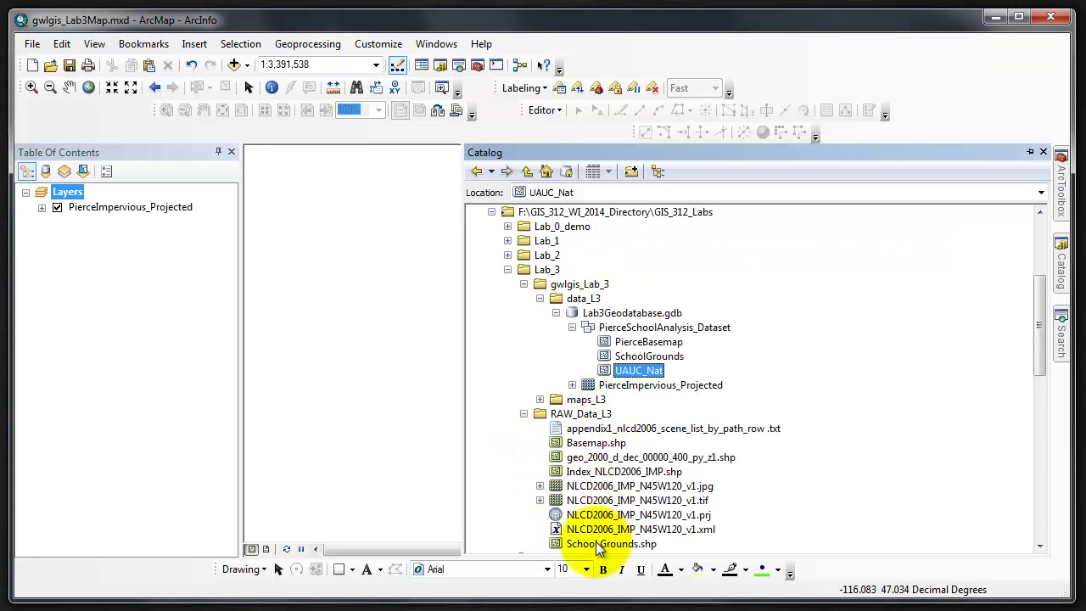
{"action": "left_click", "coordinate": [568, 414]}
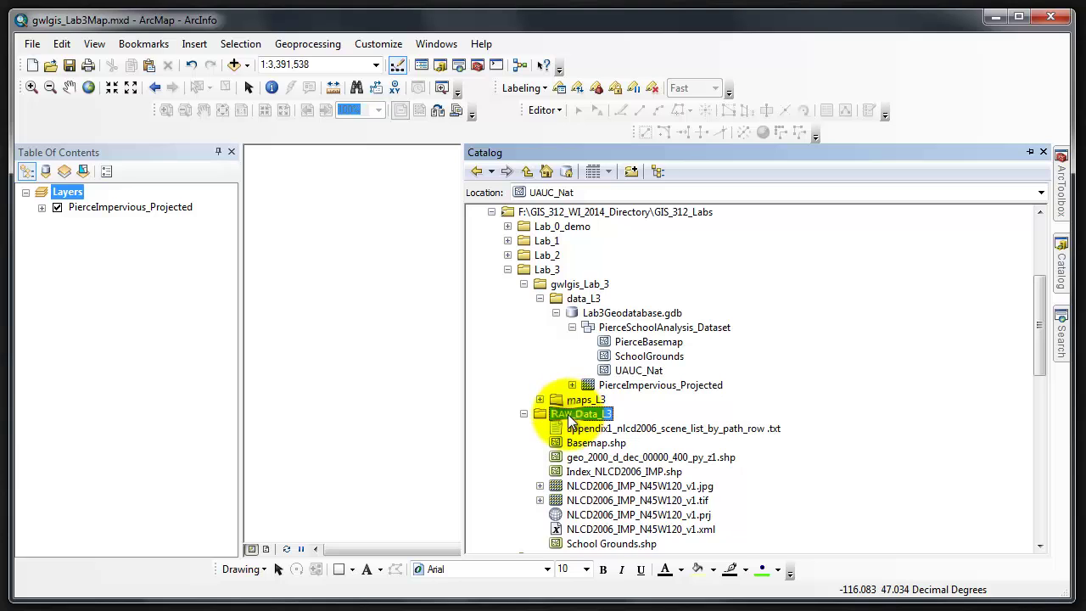
{"action": "right_click", "coordinate": [568, 414]}
{"action": "left_click", "coordinate": [613, 563]}
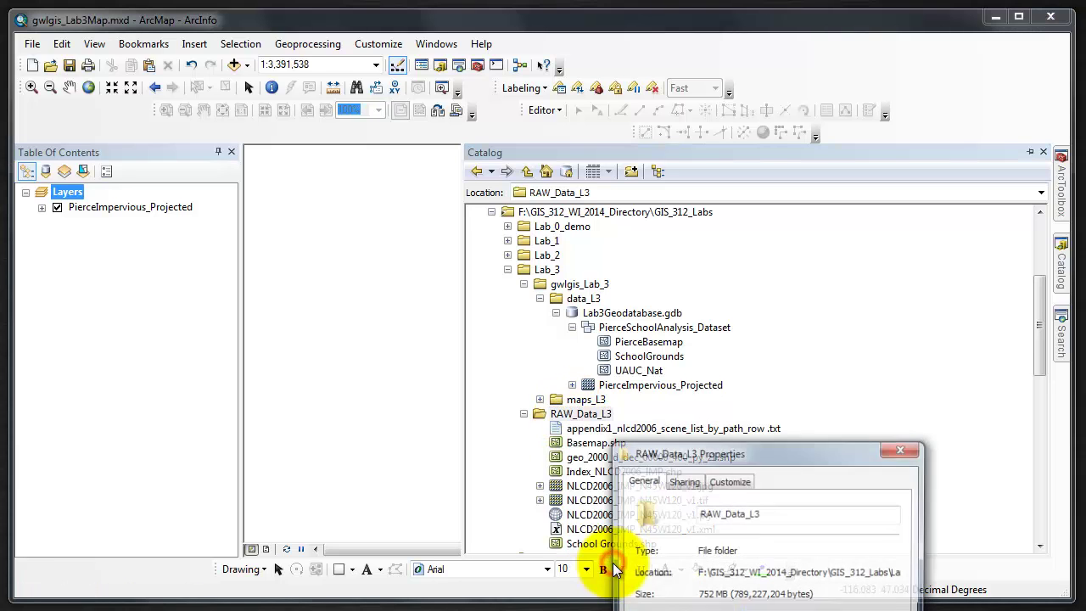
{"action": "left_click_drag", "start_coordinate": [742, 449], "coordinate": [635, 104]}
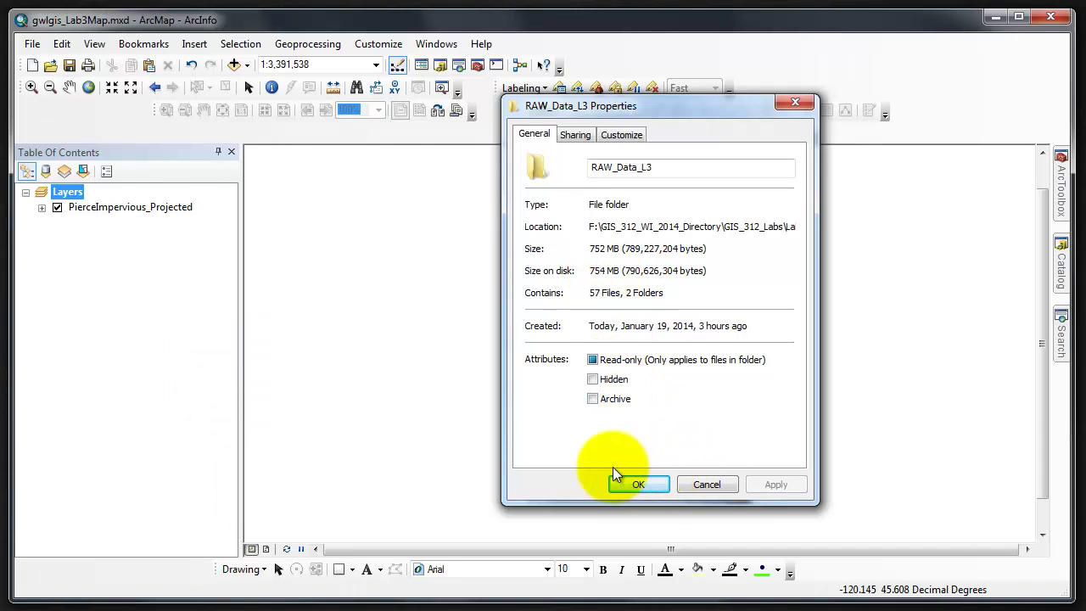
{"action": "left_click", "coordinate": [706, 486]}
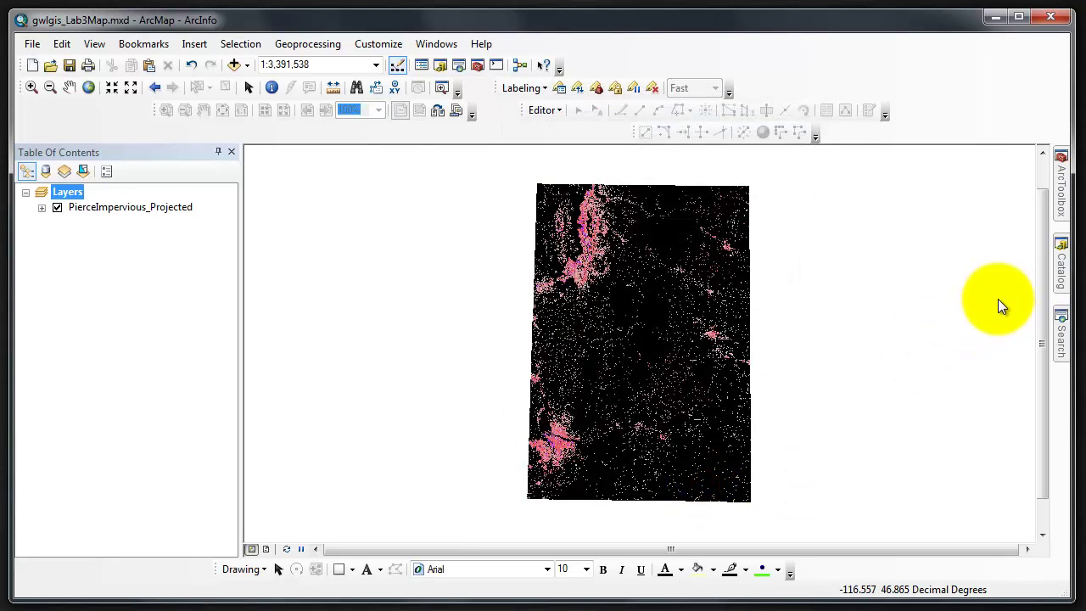